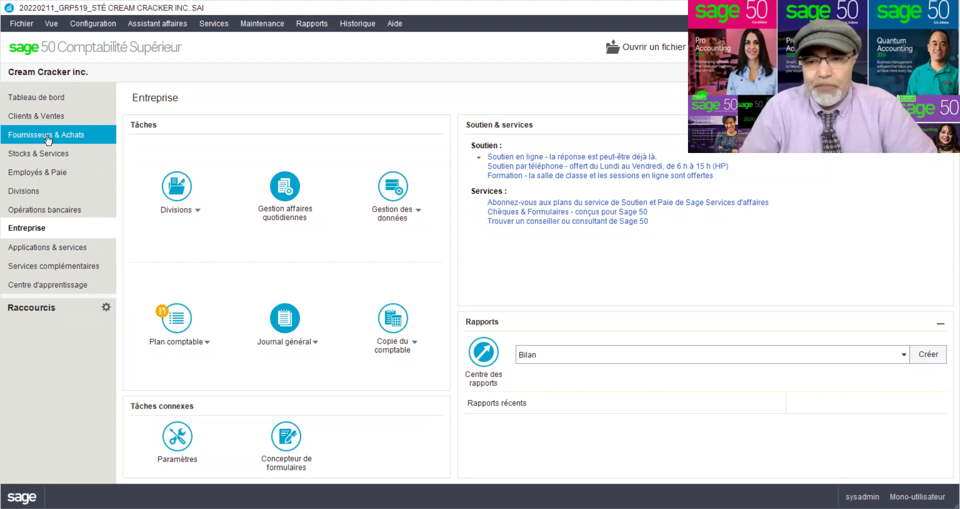
# - Switch from the company home page to the Fournisseurs & Achats area
pyautogui.click(48, 139)
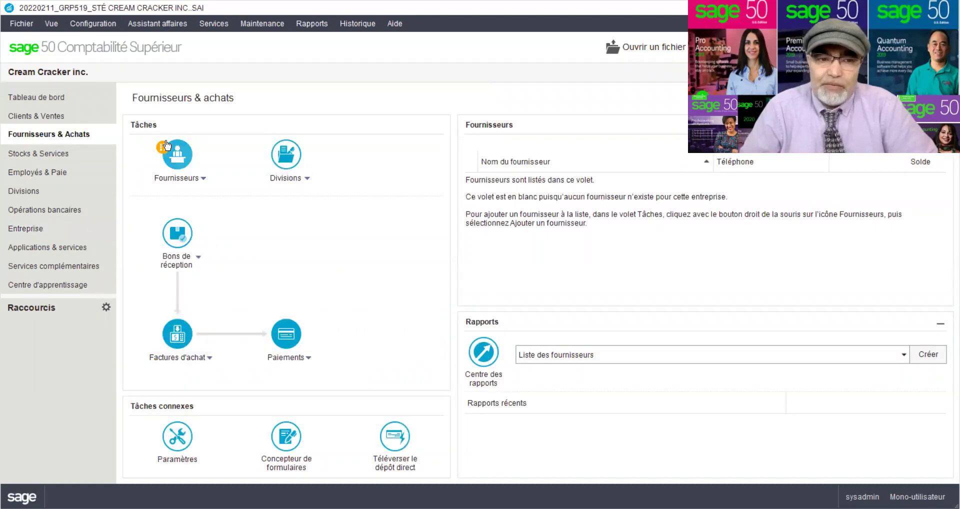
# - From the Fournisseurs task menu, choose to add a new supplier
pyautogui.click(202, 179)
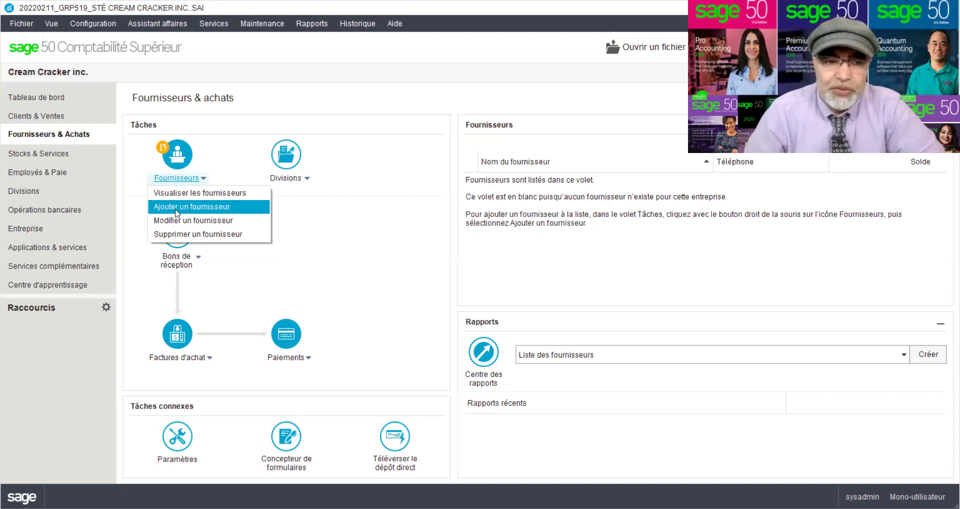
pyautogui.click(176, 206)
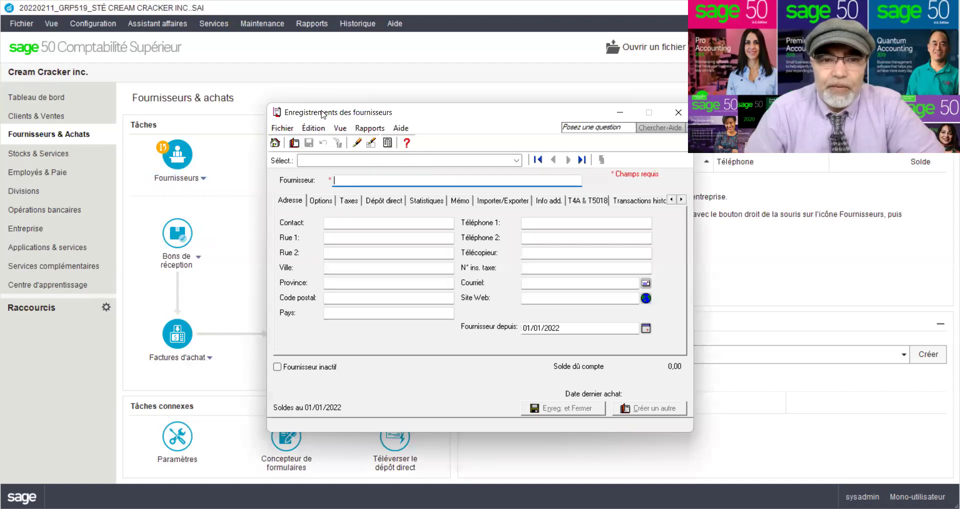
# - Reposition the supplier window and review its Options, Taxes, Dépôt direct, Statistiques, Mémo and Importer/Exporter sections
pyautogui.moveTo(322, 111); pyautogui.dragTo(197, 96)
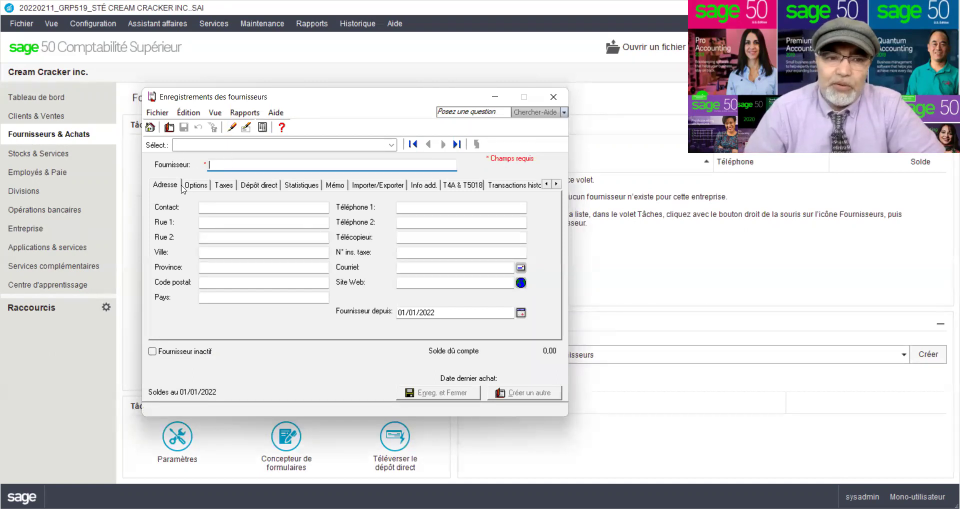
pyautogui.click(209, 188)
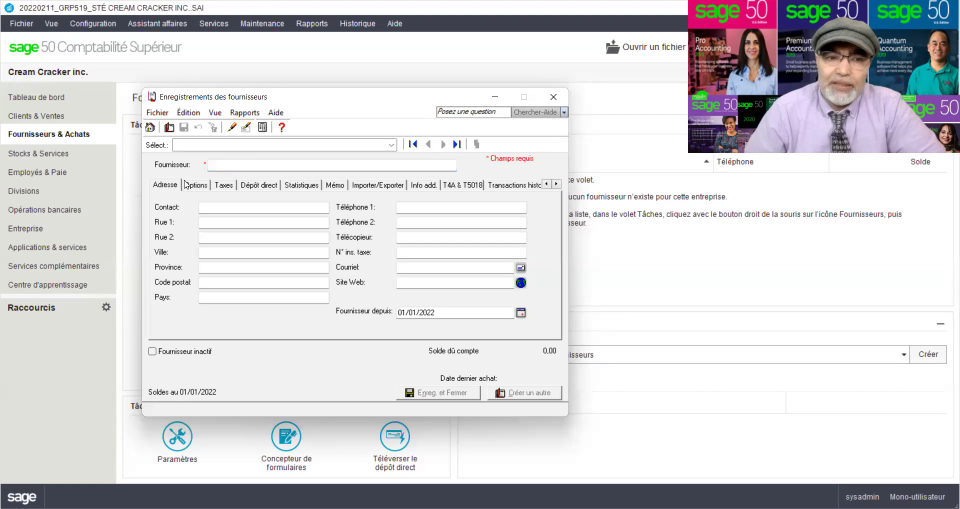
pyautogui.click(225, 186)
pyautogui.click(259, 187)
pyautogui.click(291, 188)
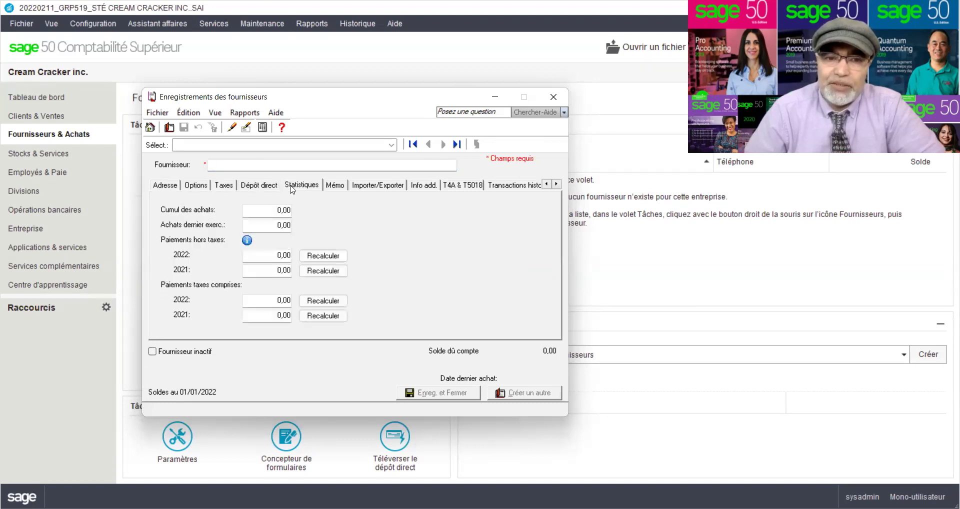
pyautogui.click(332, 186)
pyautogui.click(366, 190)
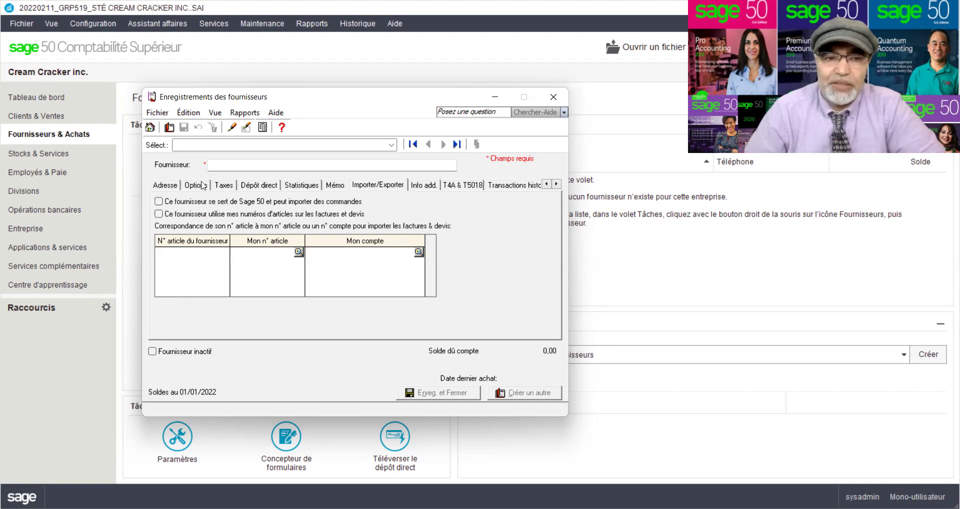
pyautogui.click(159, 188)
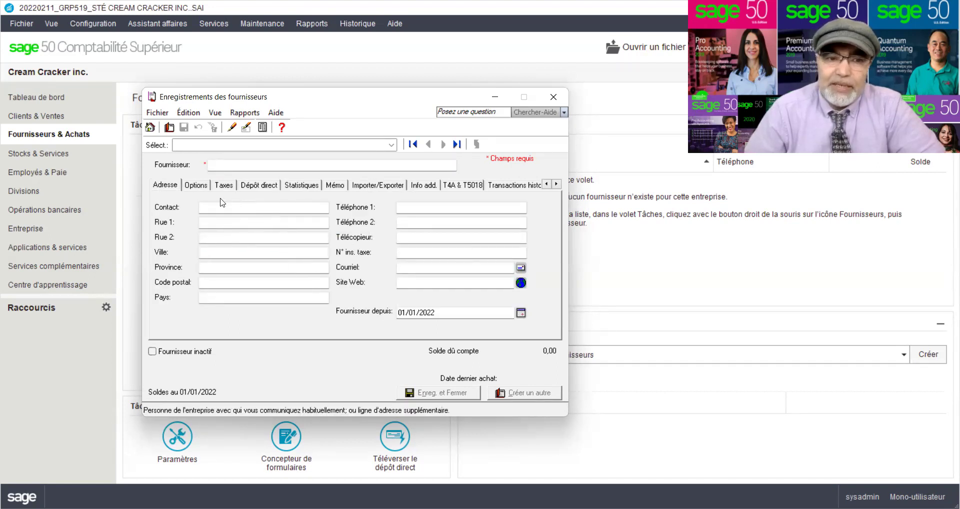
# - Recheck the Options, Taxes, Dépôt direct and Statistiques sections, then return to the supplier name on Adresse
pyautogui.click(202, 188)
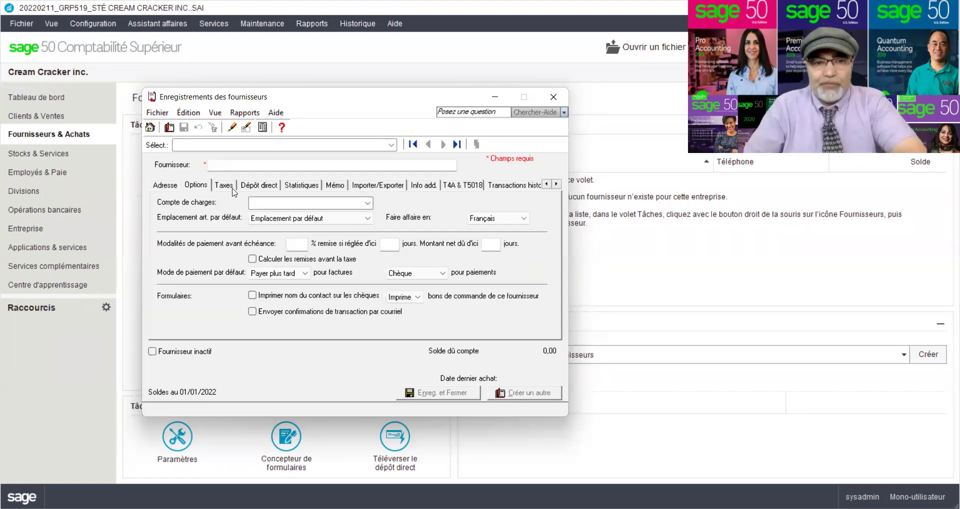
pyautogui.click(229, 188)
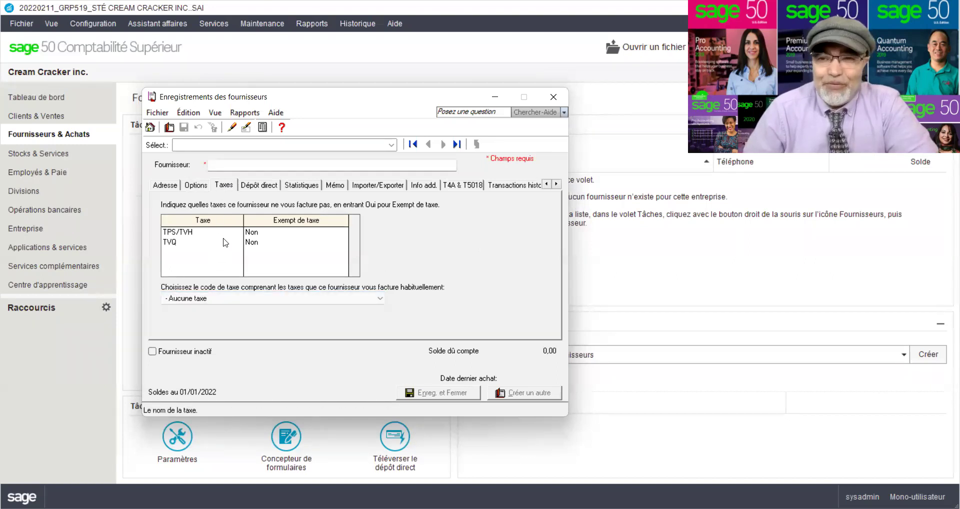
pyautogui.click(258, 186)
pyautogui.click(302, 185)
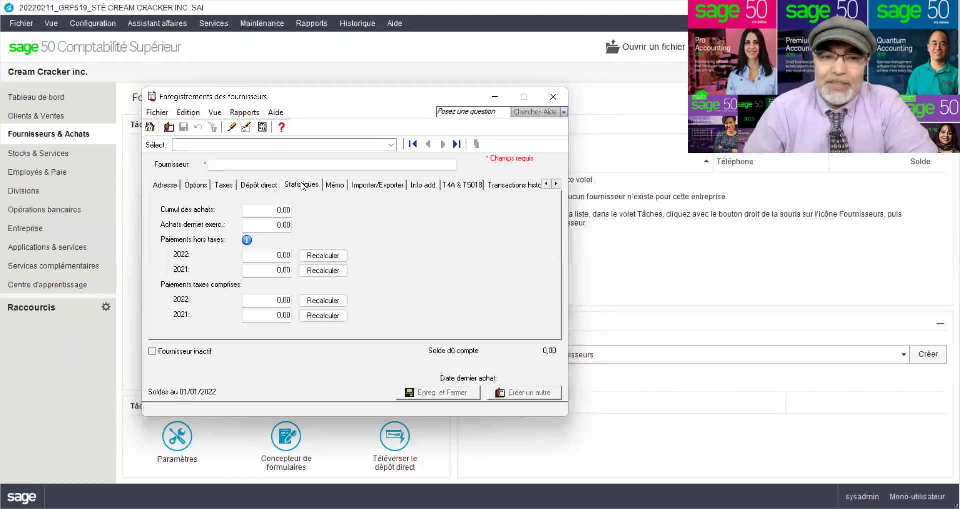
pyautogui.click(170, 186)
pyautogui.click(226, 166)
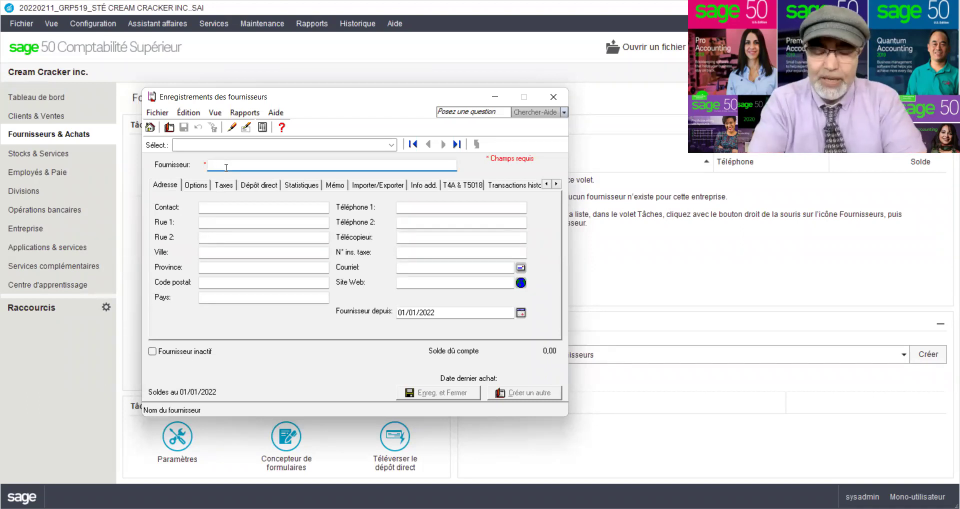
# - Enter 'Britania enr.' as the new supplier's name
pyautogui.write('B')
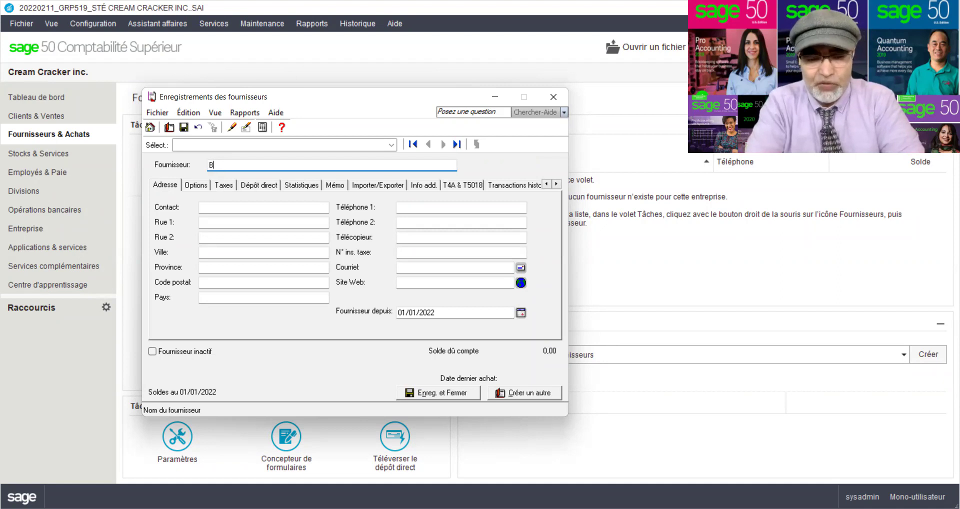
pyautogui.write('ritania')
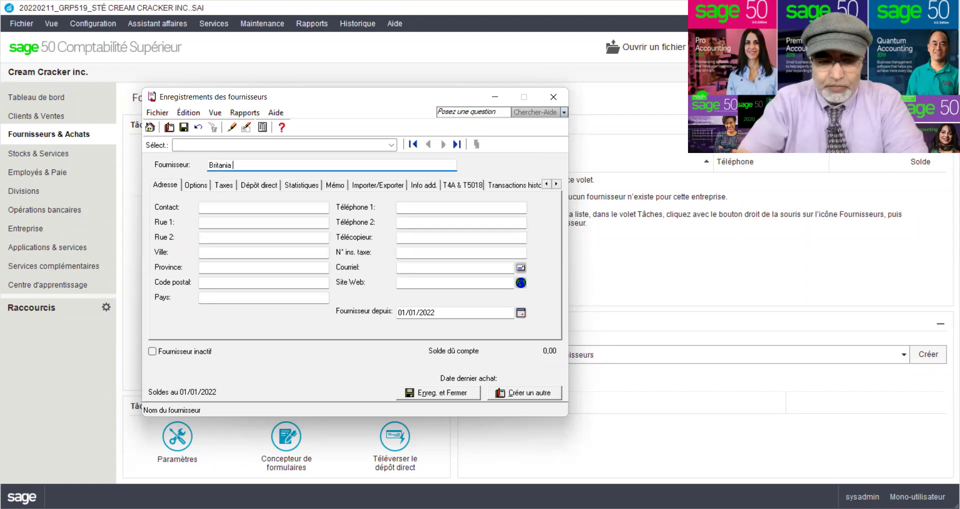
pyautogui.write(' enr.')
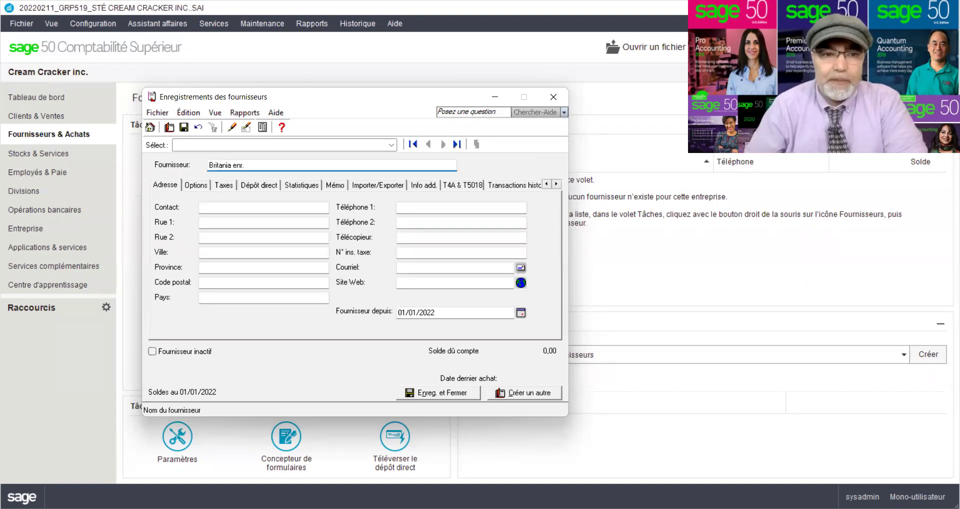
pyautogui.click(208, 206)
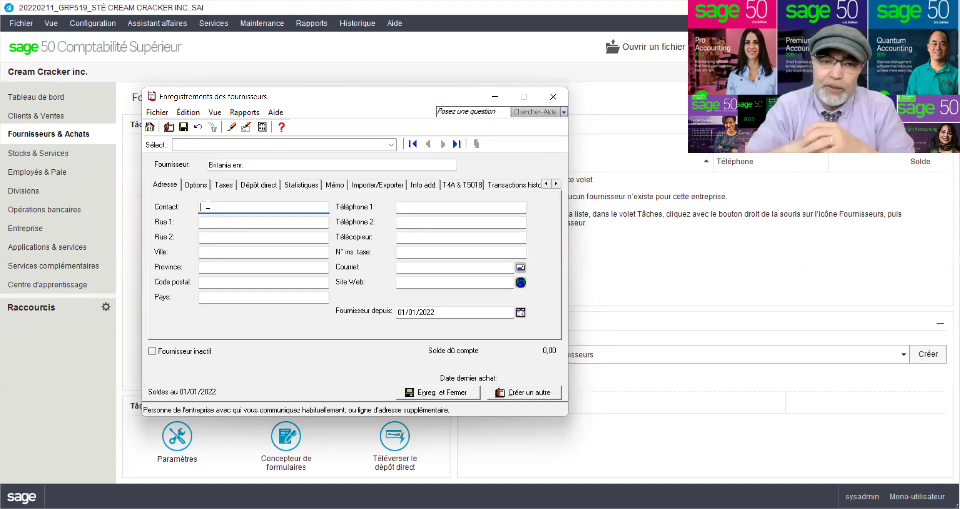
# - Enter the contact person's name and the first street address line
pyautogui.write('Mme ')
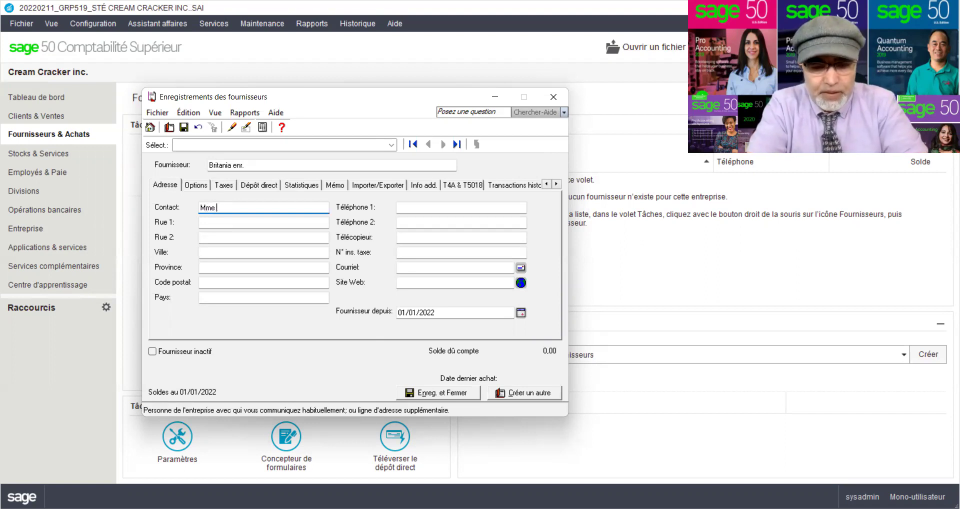
pyautogui.click(263, 222)
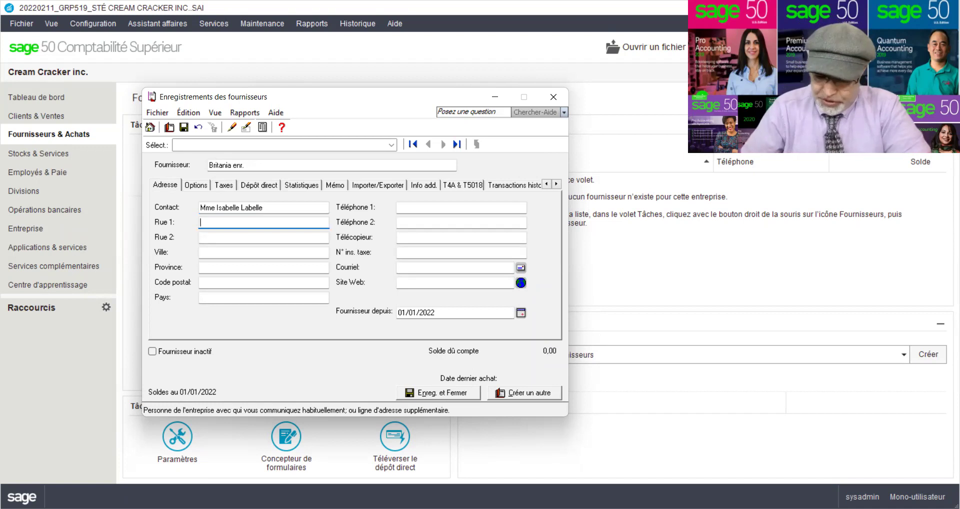
pyautogui.write('123')
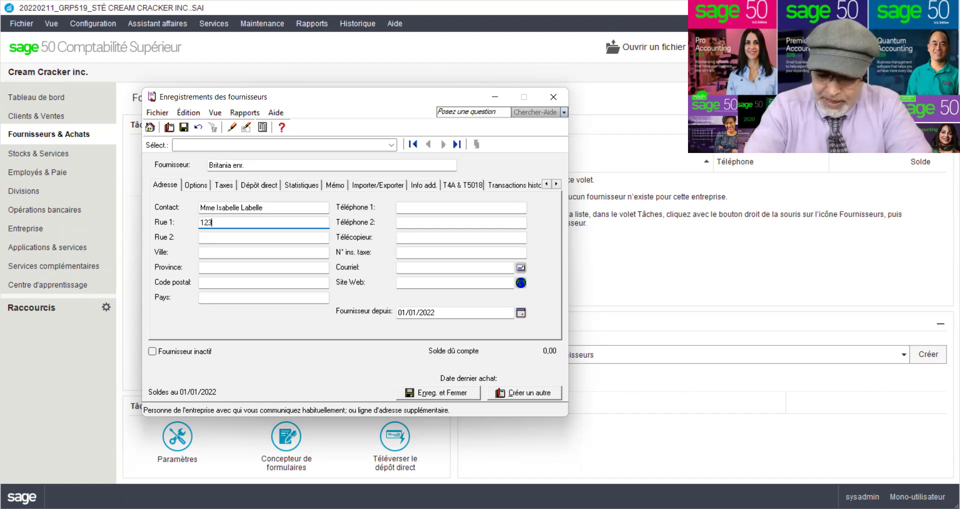
pyautogui.write(' Goo')
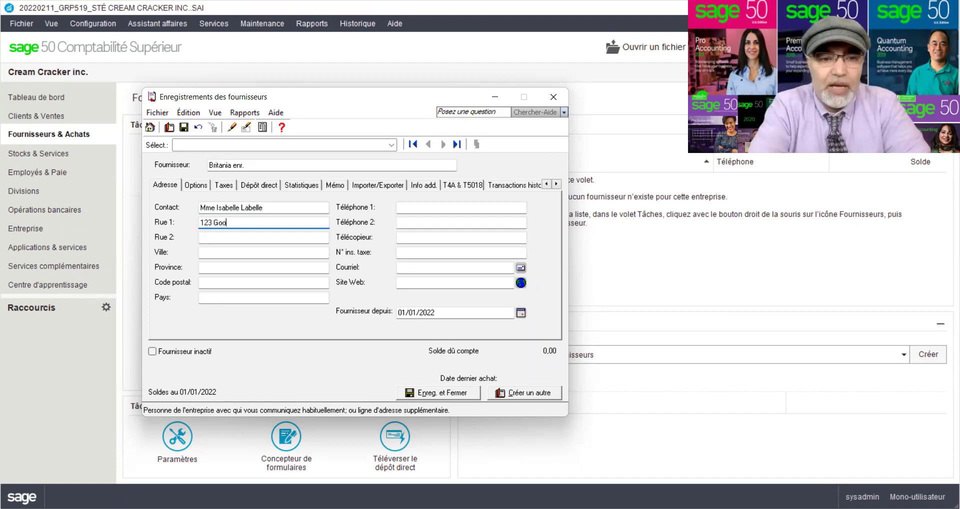
pyautogui.write('d Luck')
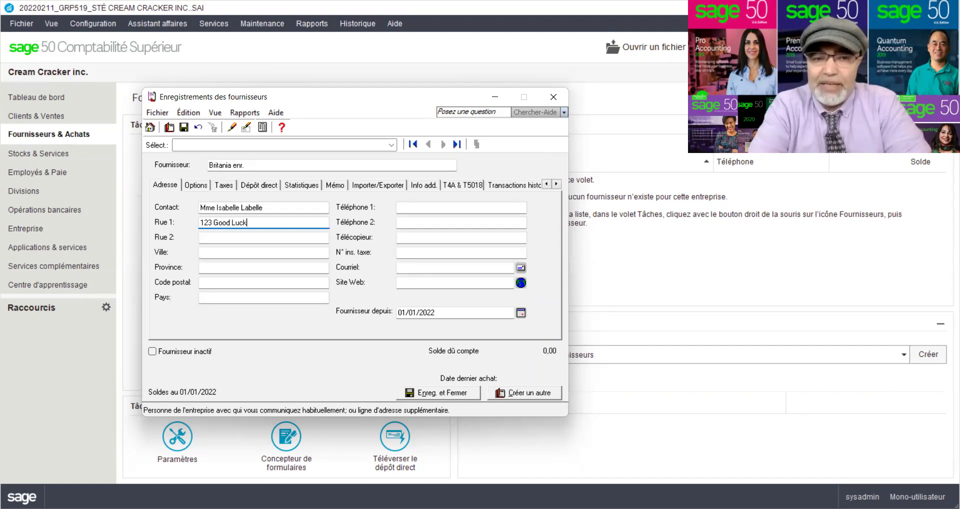
pyautogui.press('Tab')
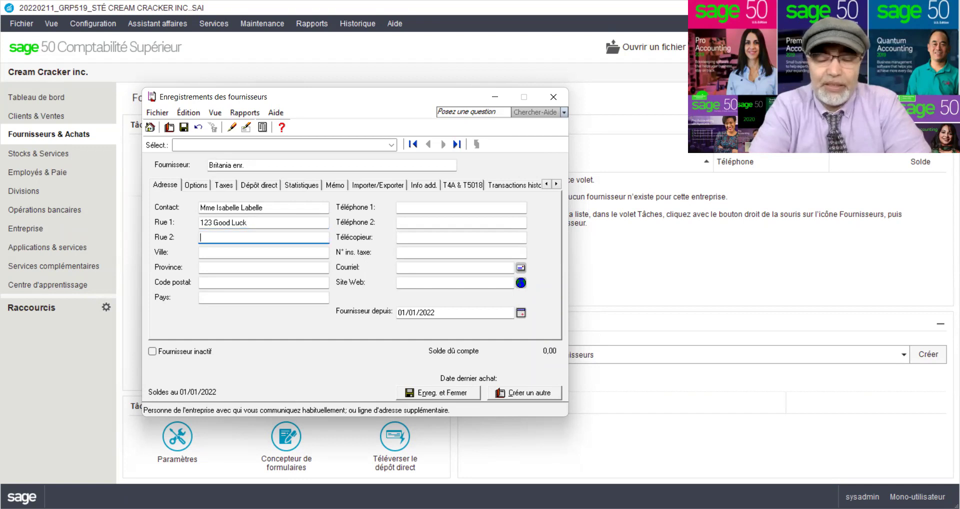
# - Fill in the city, province Québec, the postal code and country Canada
pyautogui.click(264, 253)
pyautogui.write('Montréal')
pyautogui.click(264, 267)
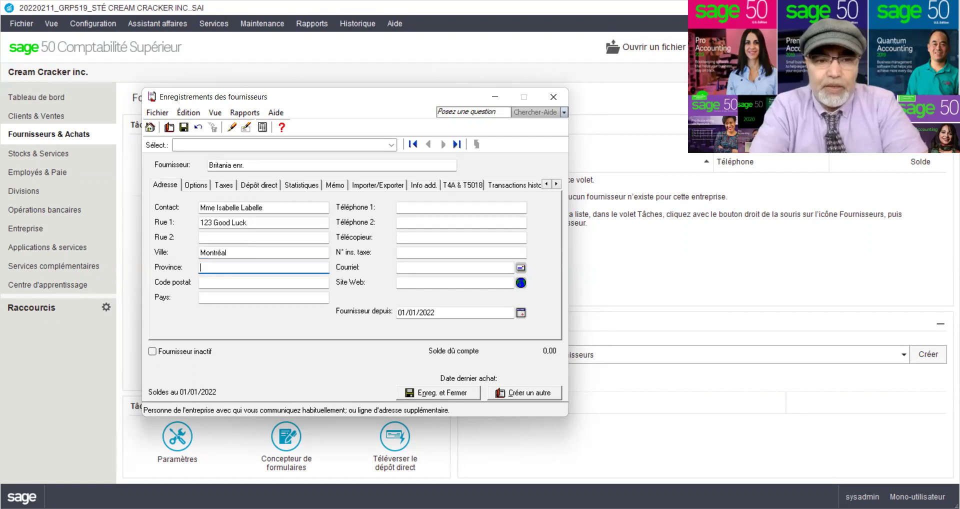
pyautogui.write('Q')
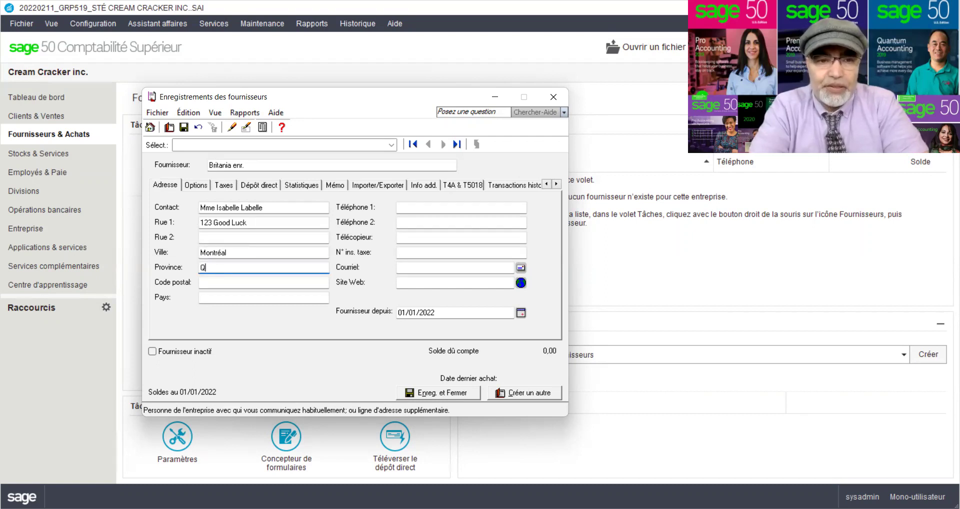
pyautogui.write('uébec')
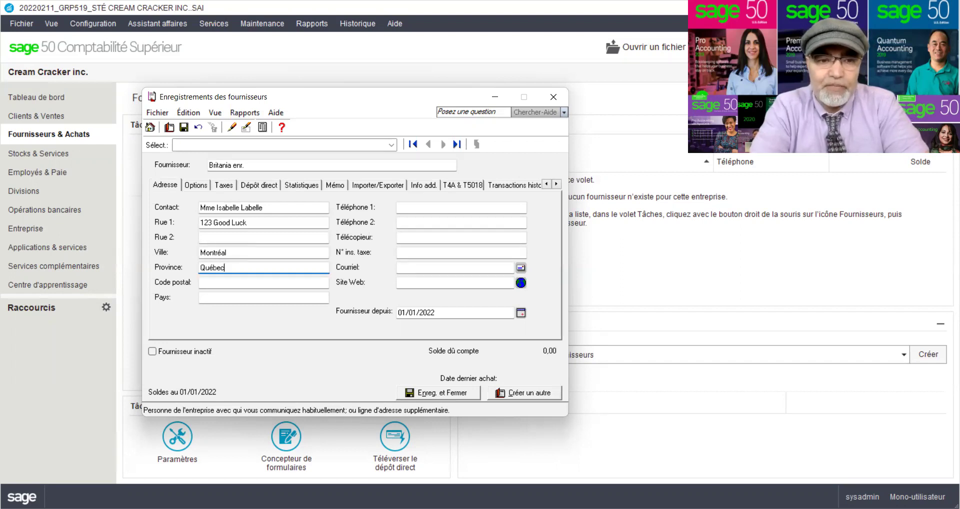
pyautogui.click(201, 282)
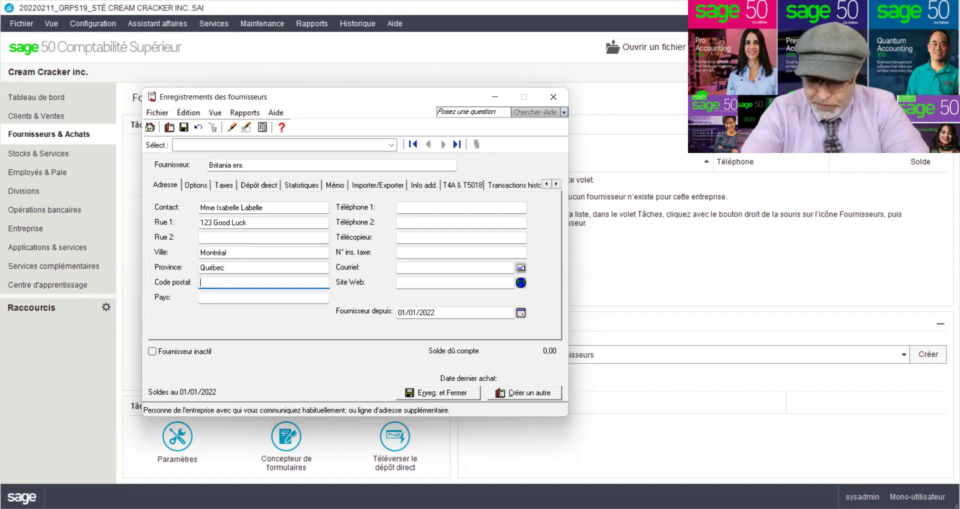
pyautogui.write('H')
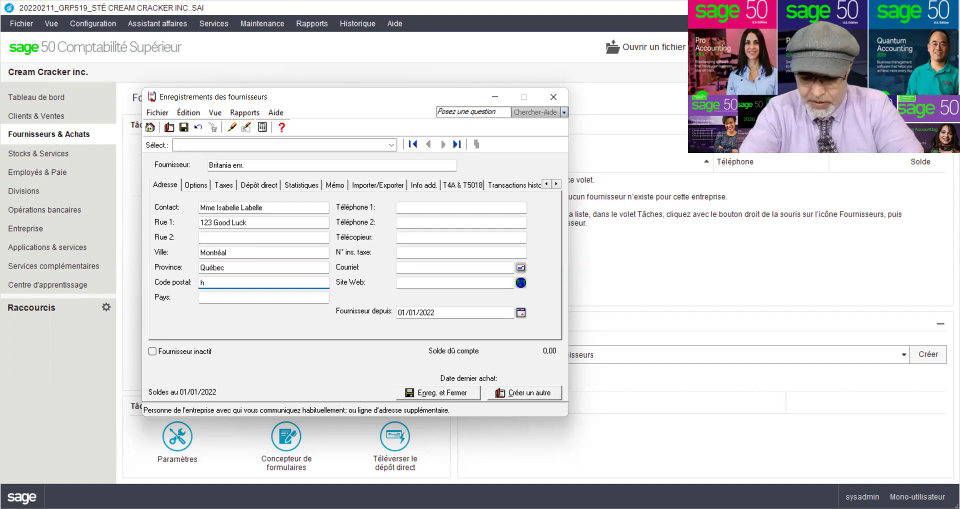
pyautogui.write('1h1h1')
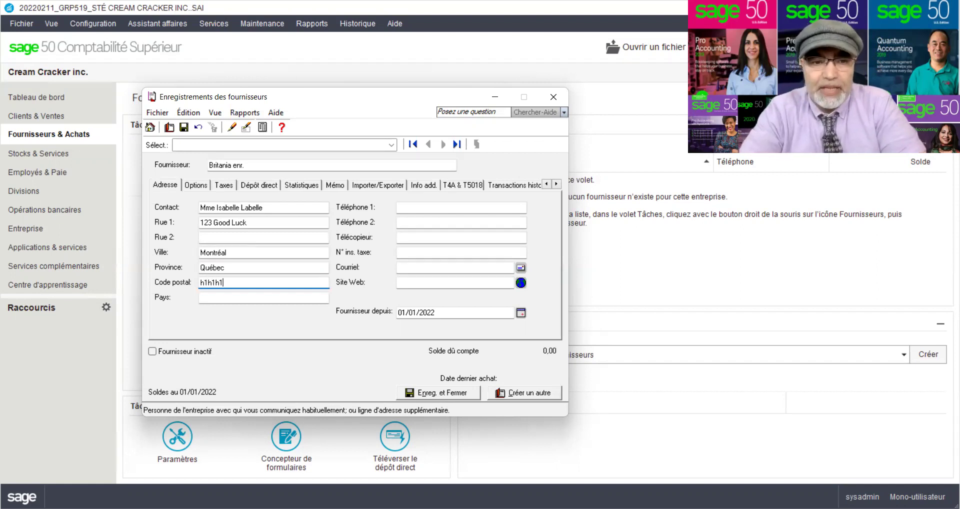
pyautogui.press('Tab')
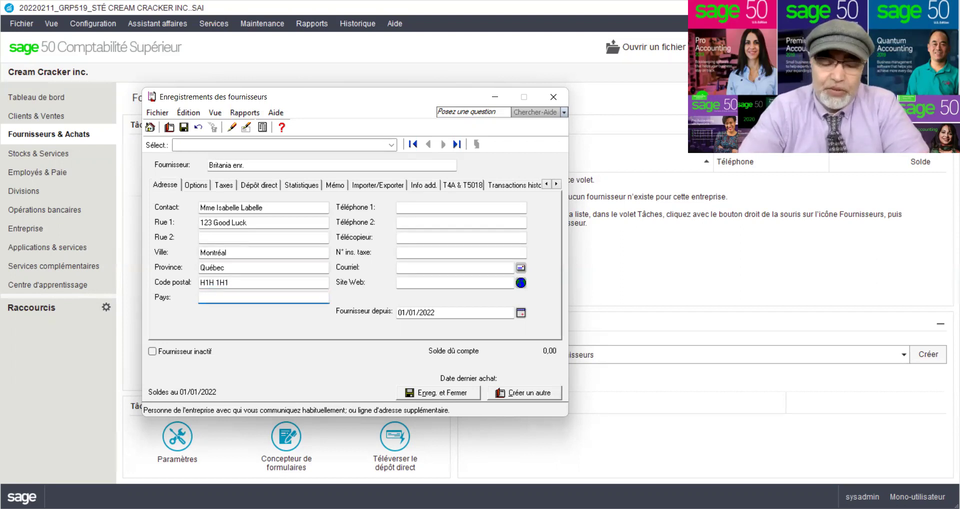
pyautogui.write('Canada')
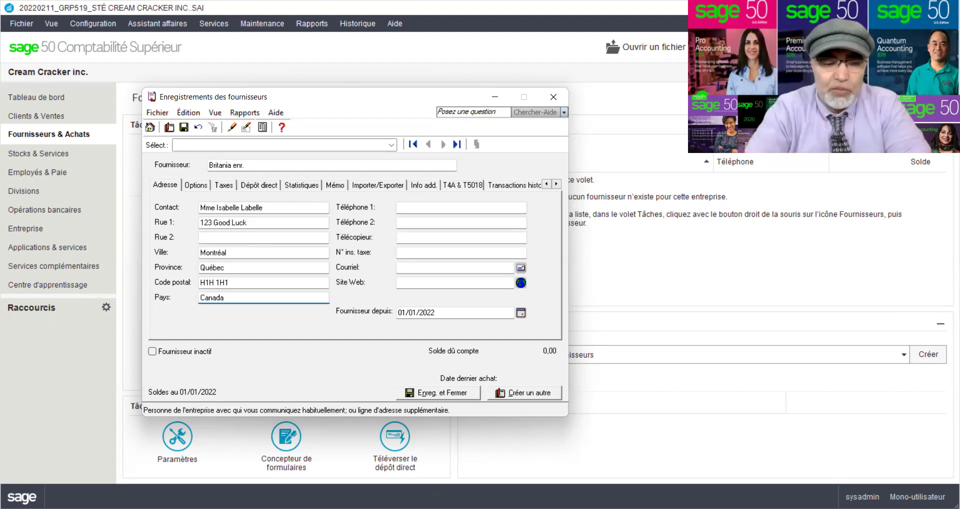
pyautogui.click(461, 207)
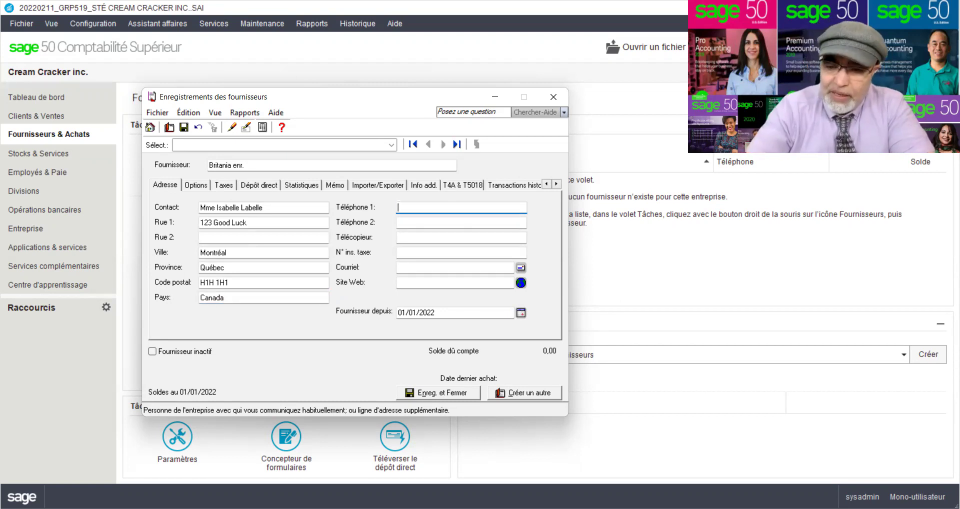
# - Enter the supplier's main telephone number and fax number
pyautogui.write('514')
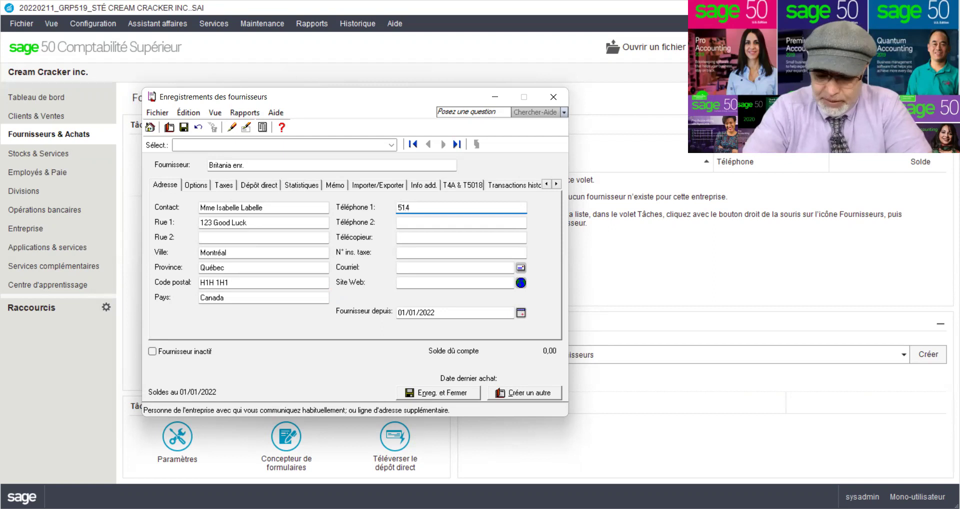
pyautogui.write(') 777')
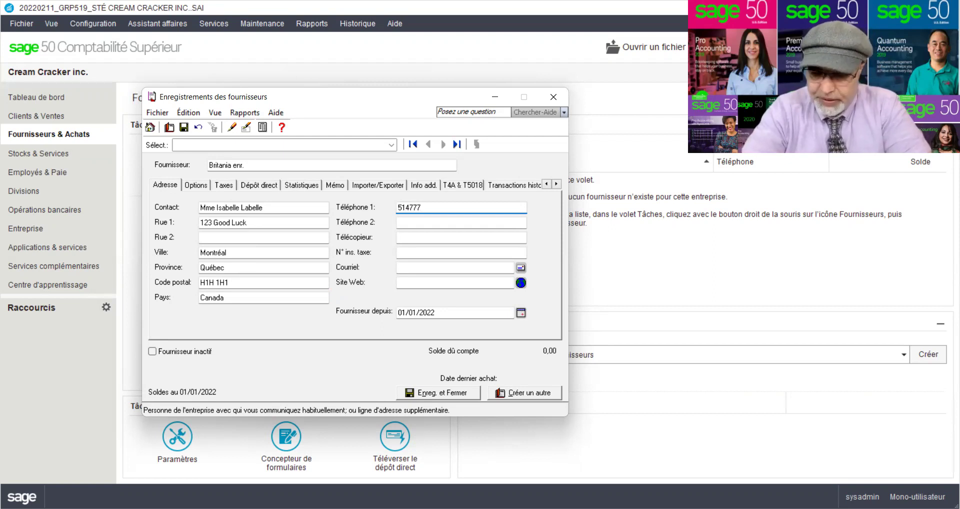
pyautogui.write('-7777')
pyautogui.press('Tab')
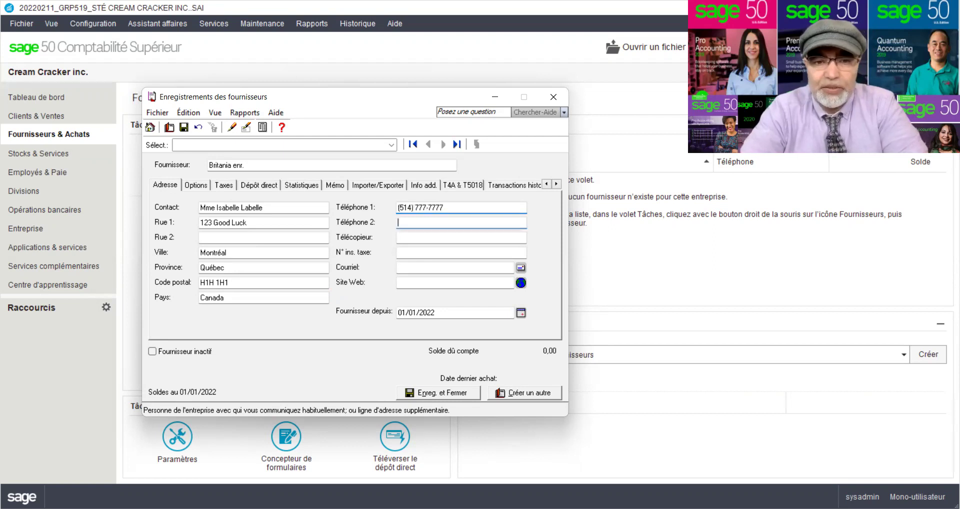
pyautogui.click(398, 237)
pyautogui.write('514')
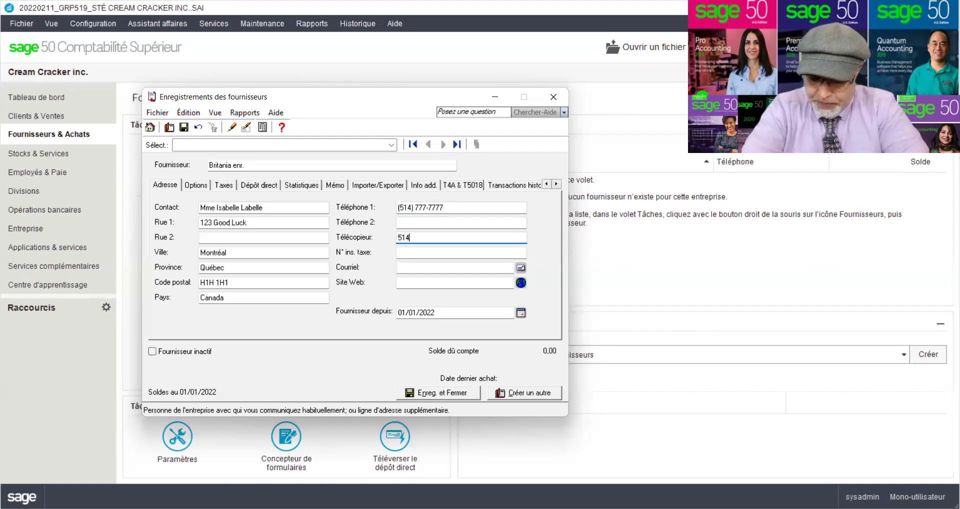
pyautogui.write('7778888')
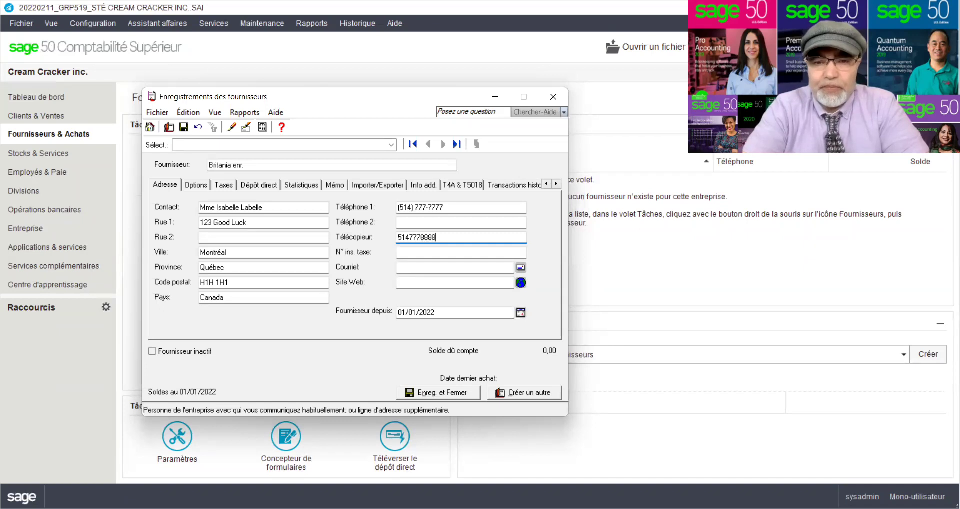
pyautogui.press('Tab')
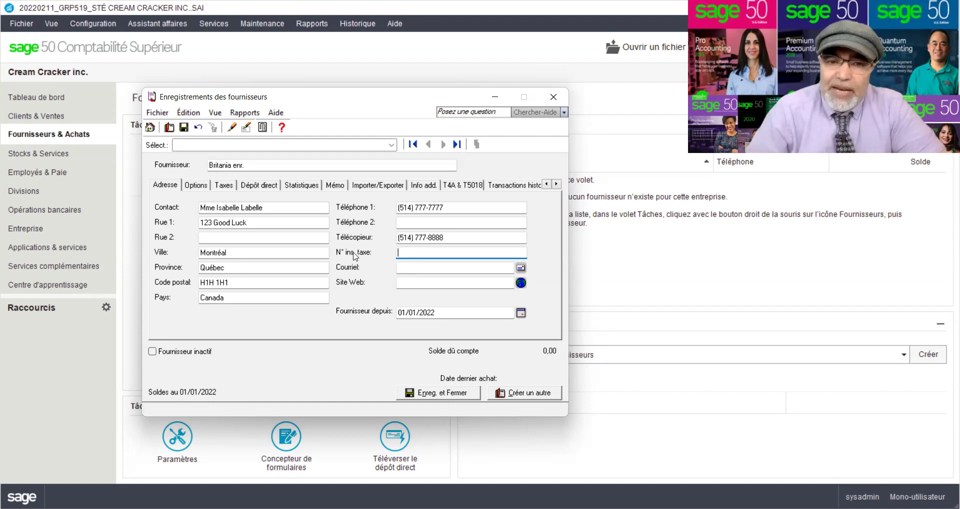
pyautogui.click(412, 267)
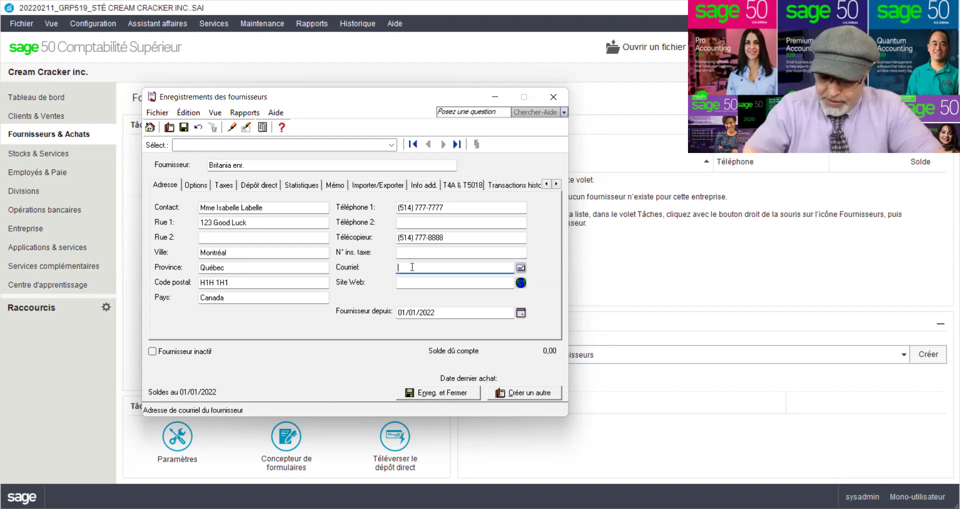
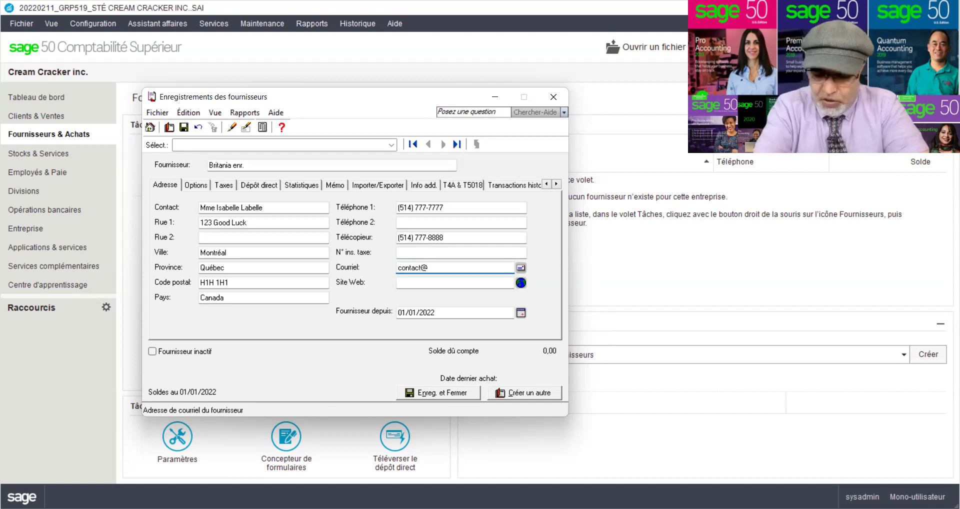
pyautogui.press('Tab')
pyautogui.press('Tab')
pyautogui.write('z')
pyautogui.press('BackSpace')
pyautogui.write('ww')
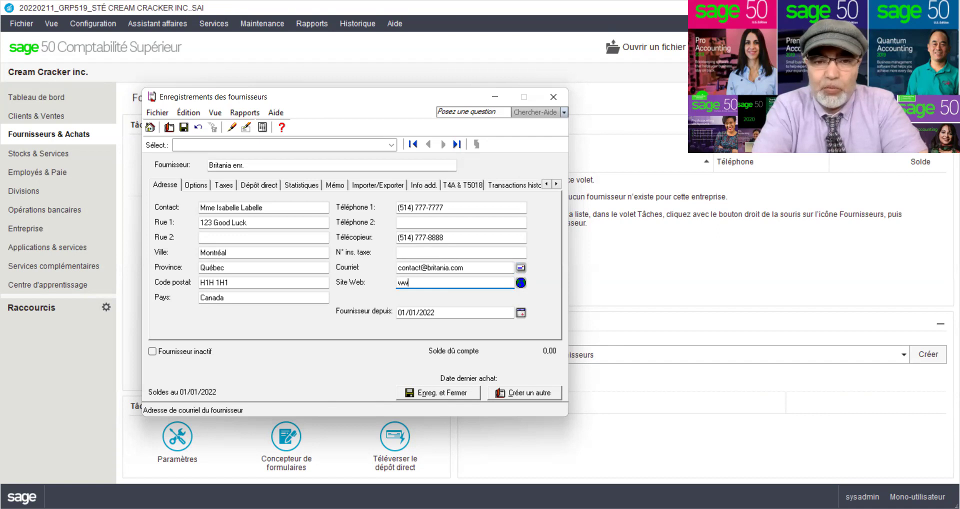
pyautogui.write('w.britania.ca')
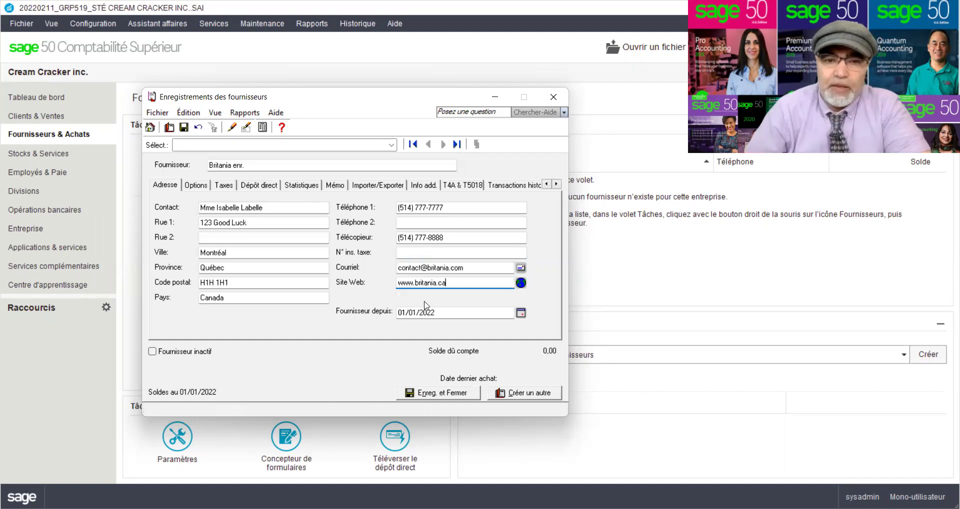
pyautogui.click(400, 314)
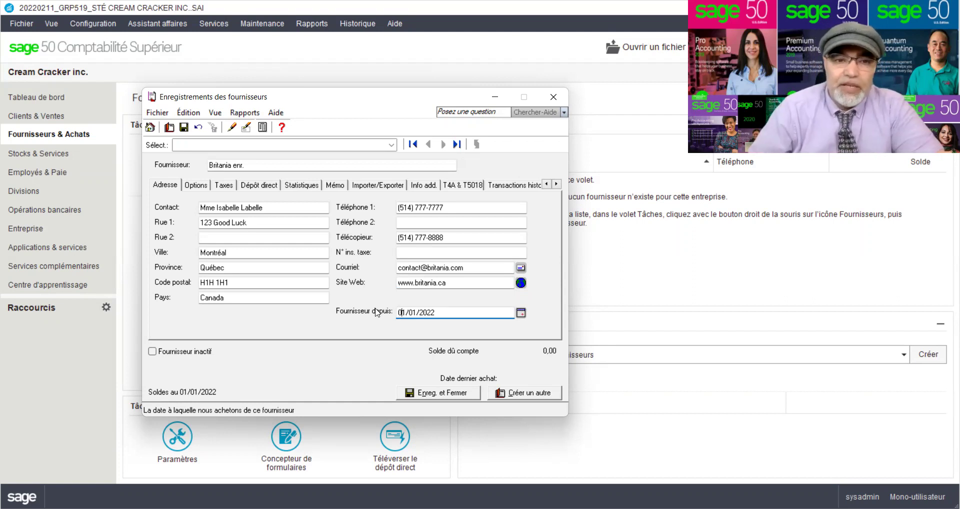
pyautogui.click(162, 184)
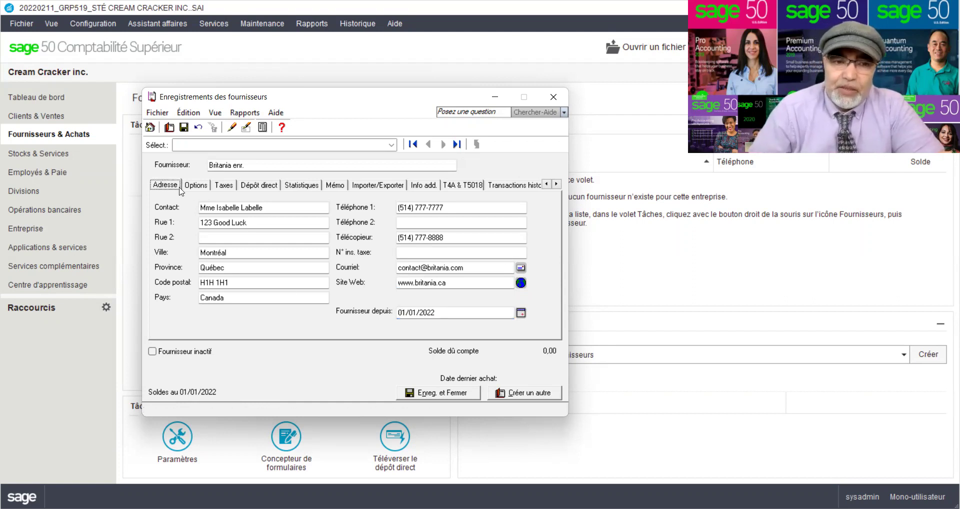
# - Show the Options section of the Britania enr. supplier record
pyautogui.click(199, 188)
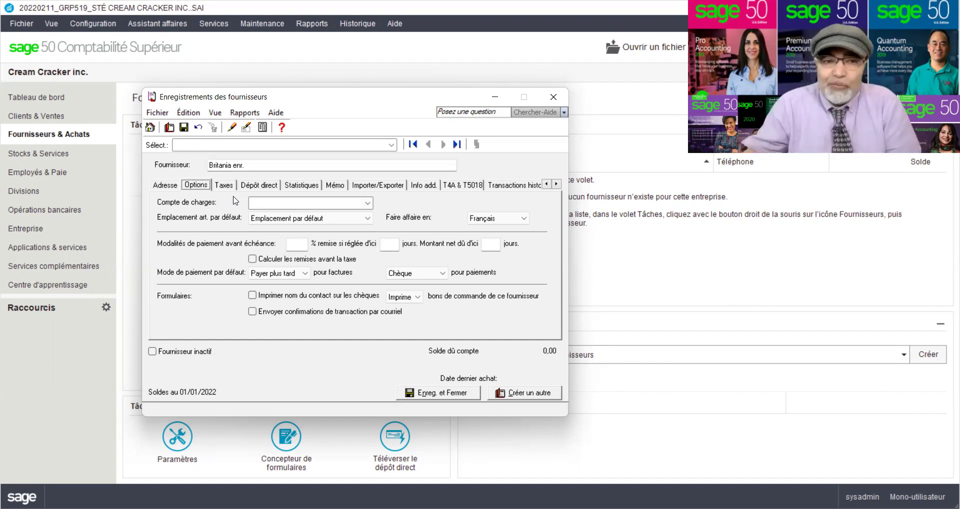
# - Try expense accounts in Compte de charges, settling on 5790 Services publics, then clear the field
pyautogui.click(368, 202)
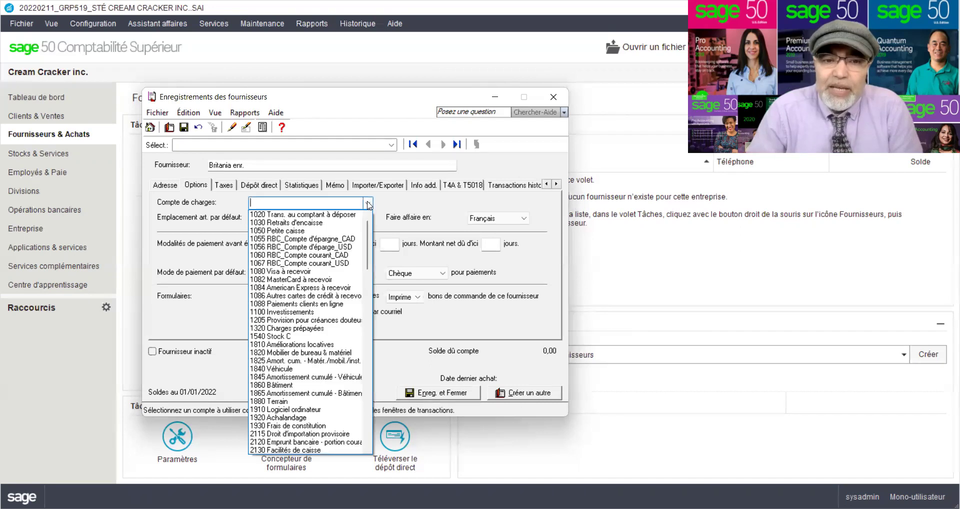
pyautogui.scroll(-10, 340, 315)
pyautogui.scroll(-15, 339, 318)
pyautogui.click(325, 286)
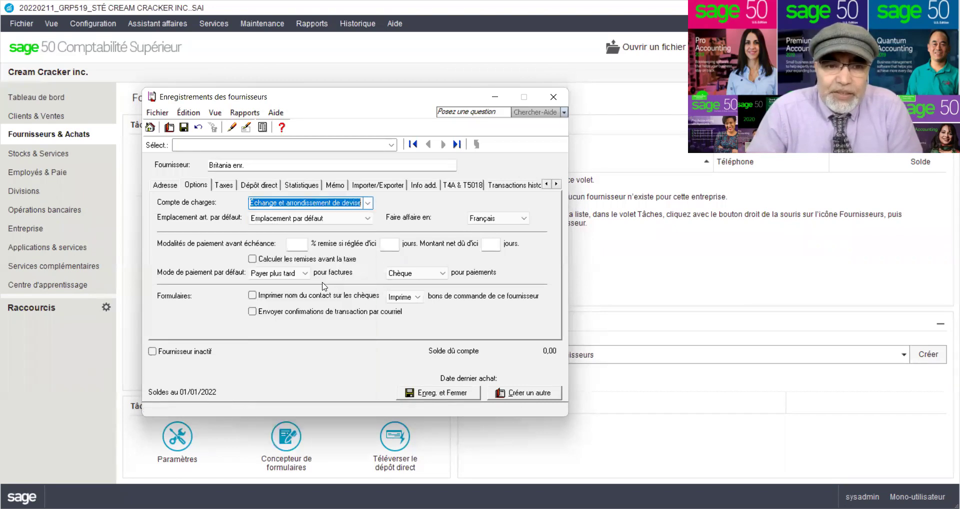
pyautogui.click(368, 202)
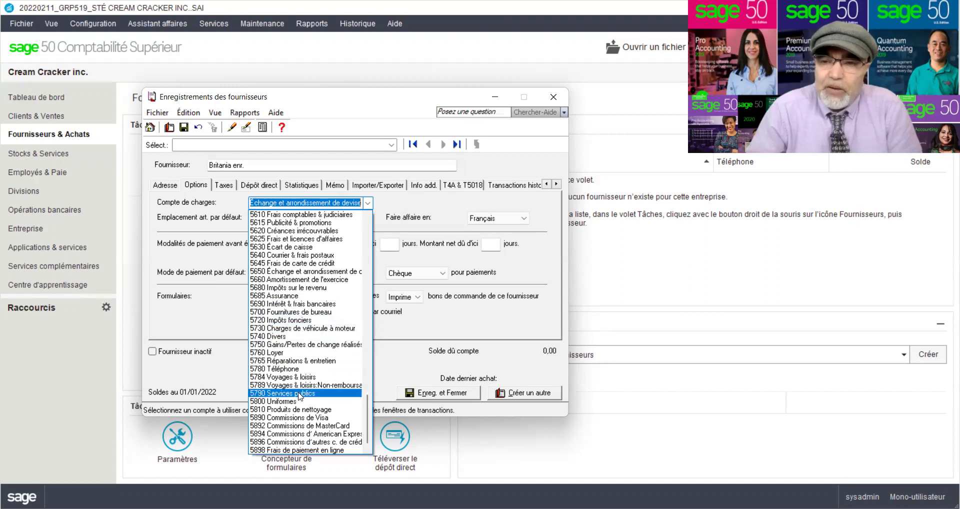
pyautogui.click(300, 394)
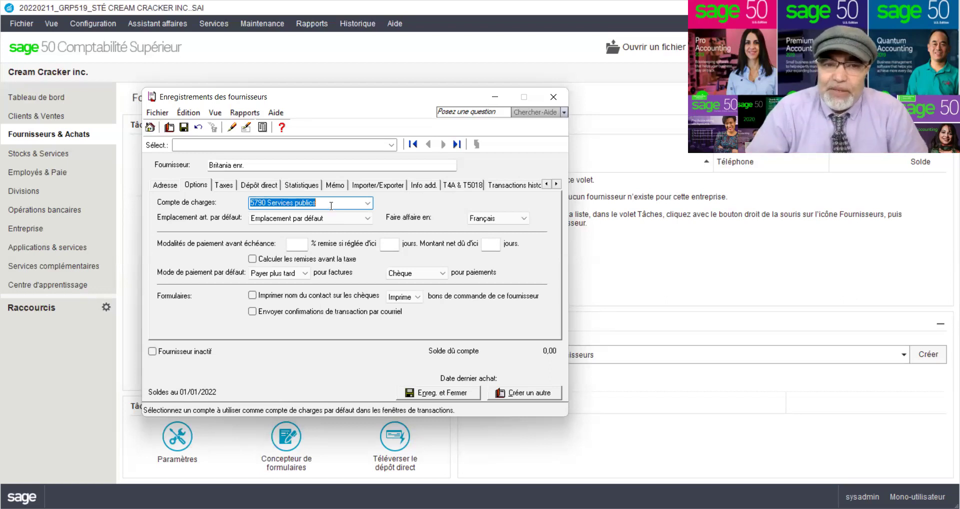
pyautogui.press('BackSpace')
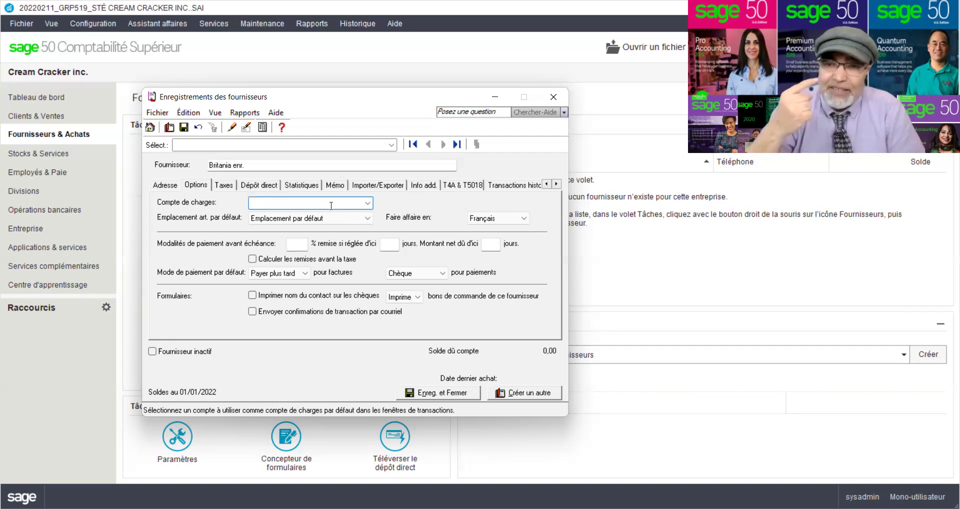
# - Select 5020 Chocolate Chip cookies Pack from the Compte de charges list
pyautogui.click(369, 205)
pyautogui.scroll(-3, 318, 336)
pyautogui.scroll(-8, 318, 336)
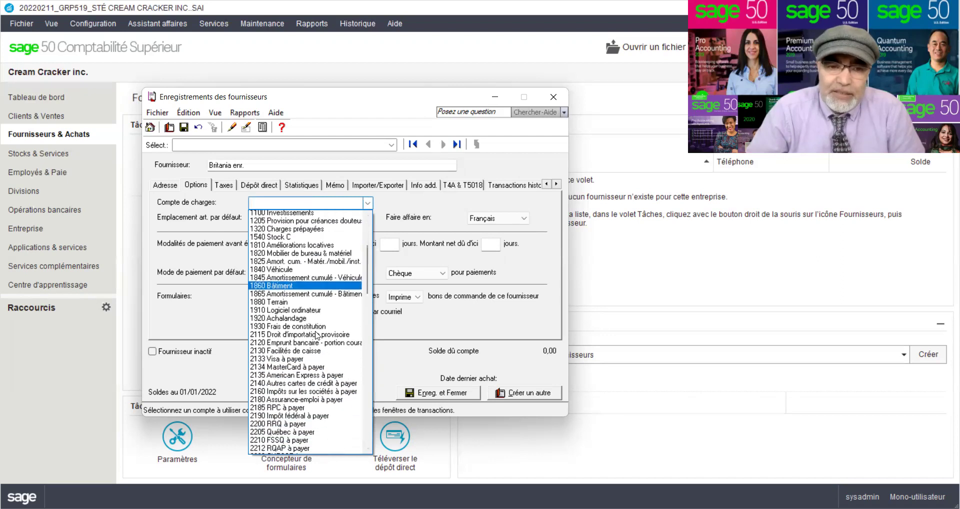
pyautogui.scroll(-1, 317, 336)
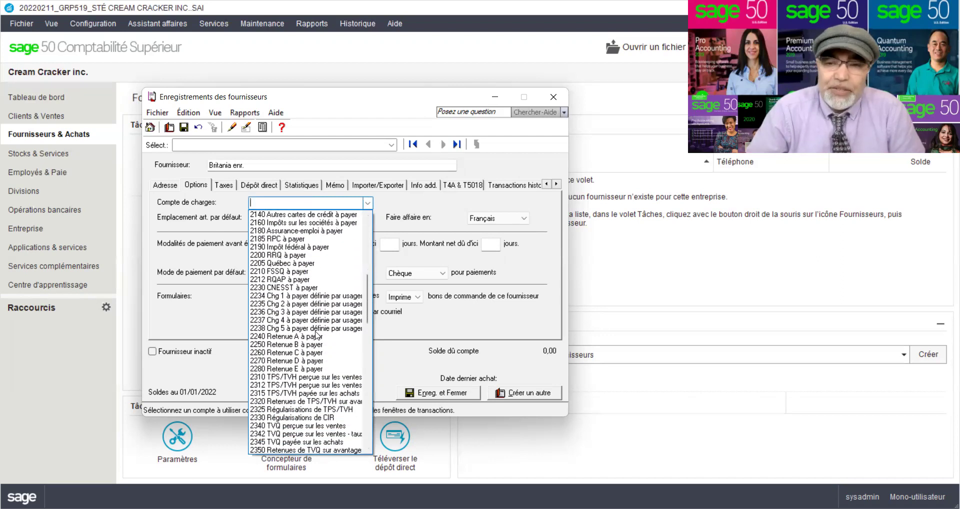
pyautogui.scroll(-8, 316, 335)
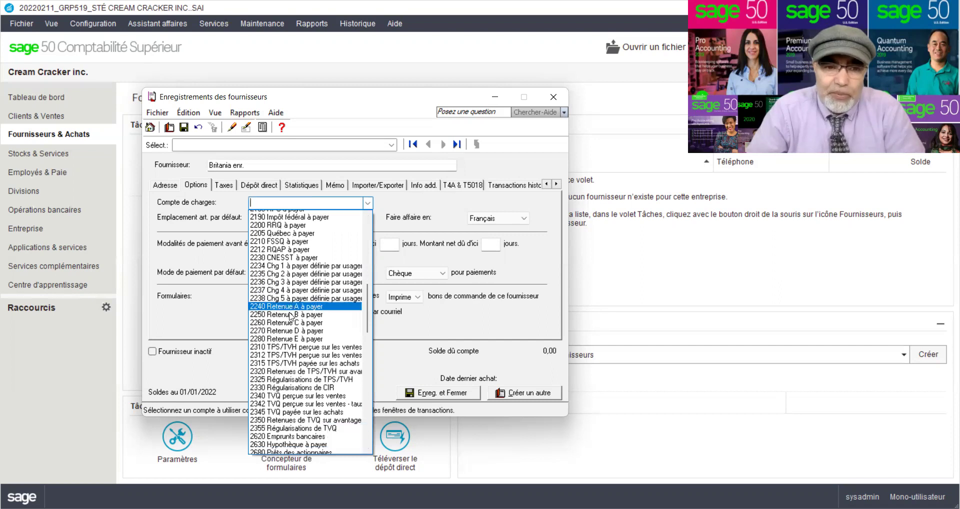
pyautogui.scroll(-5, 290, 317)
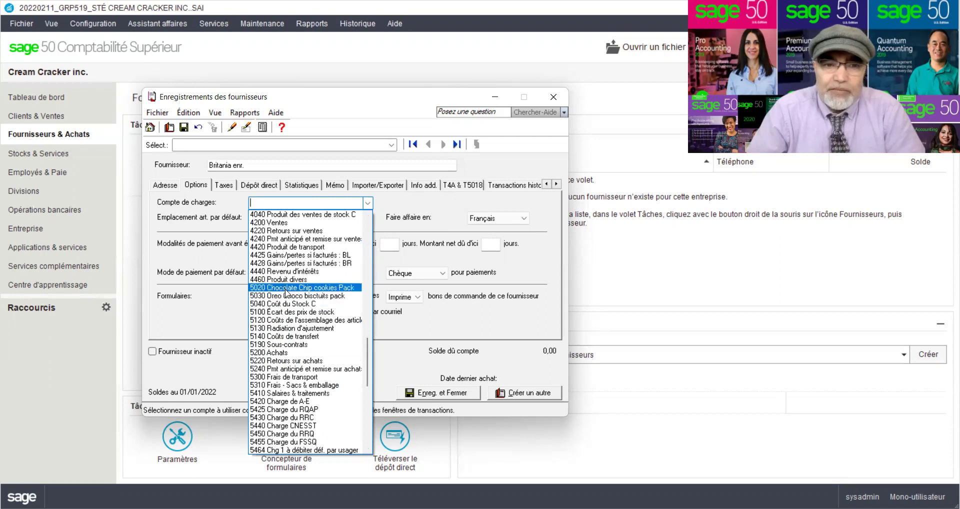
pyautogui.click(286, 289)
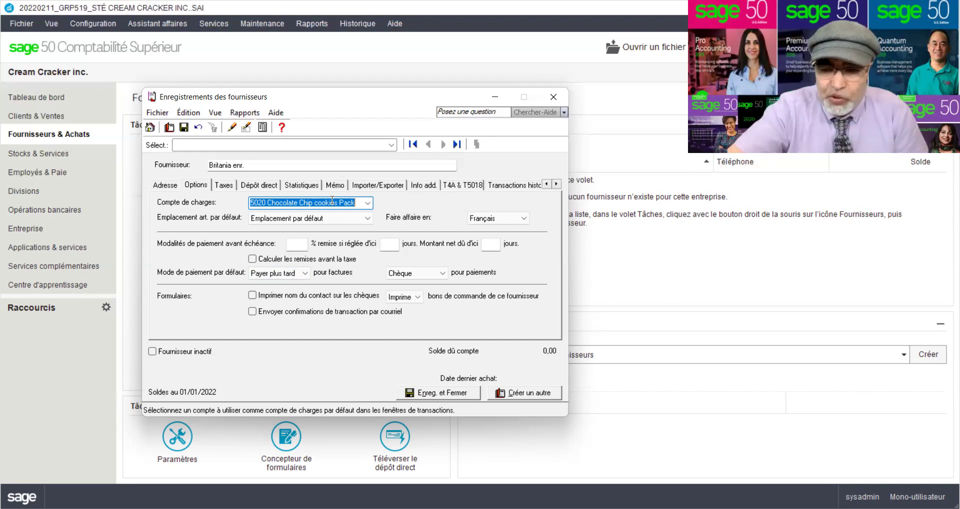
# - Clear the 5020 Chocolate Chip cookies Pack default expense account from Britania enr
pyautogui.press('Delete')
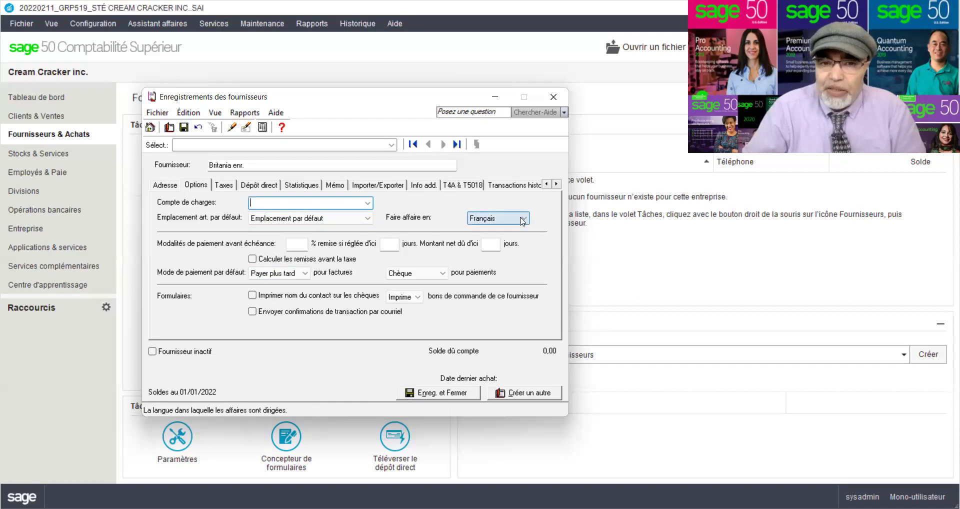
pyautogui.click(294, 247)
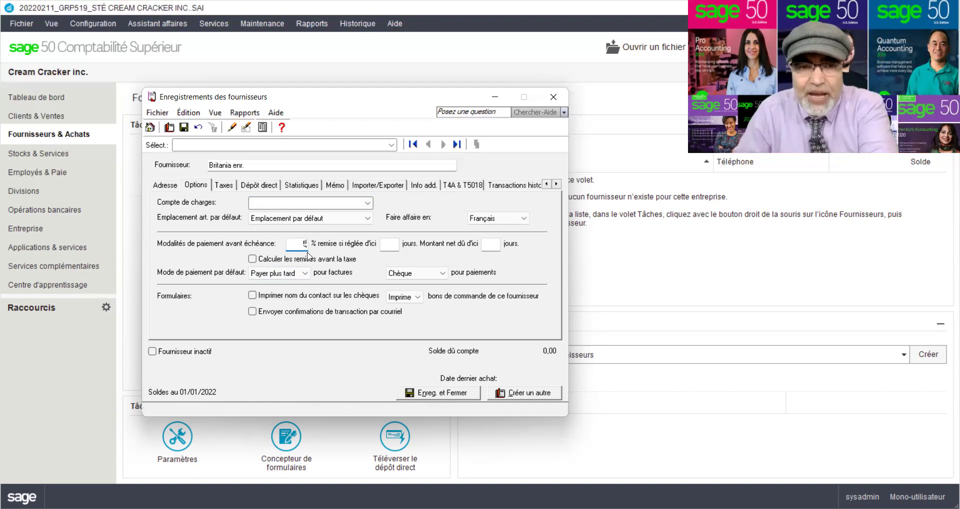
# - Enter early-payment terms of 5% discount within 10 days, net due in 60 days
pyautogui.write('5')
pyautogui.click(390, 241)
pyautogui.write('10')
pyautogui.click(484, 245)
pyautogui.write('60')
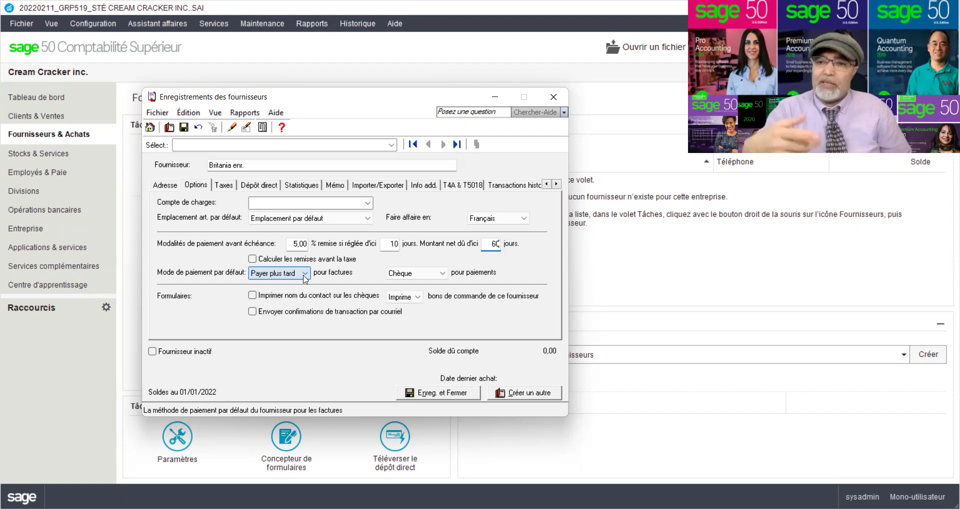
pyautogui.click(305, 273)
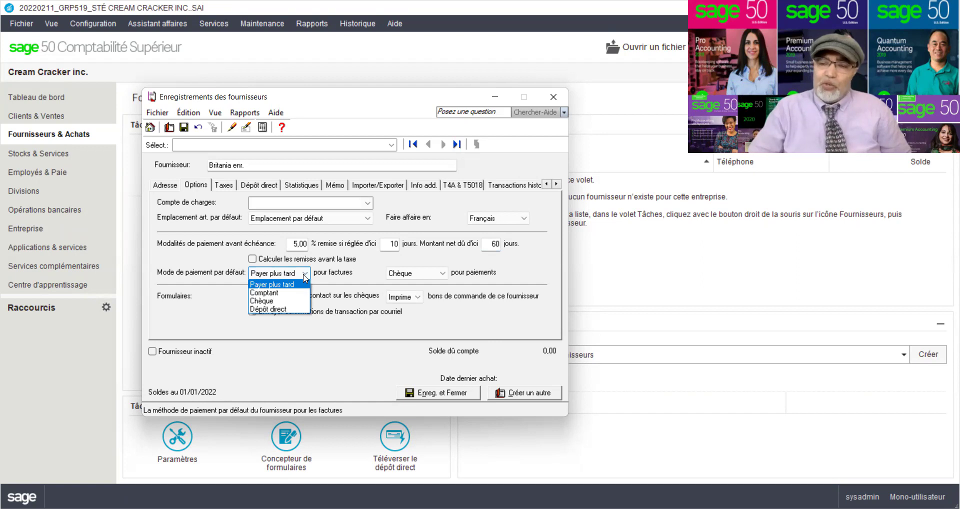
pyautogui.click(273, 310)
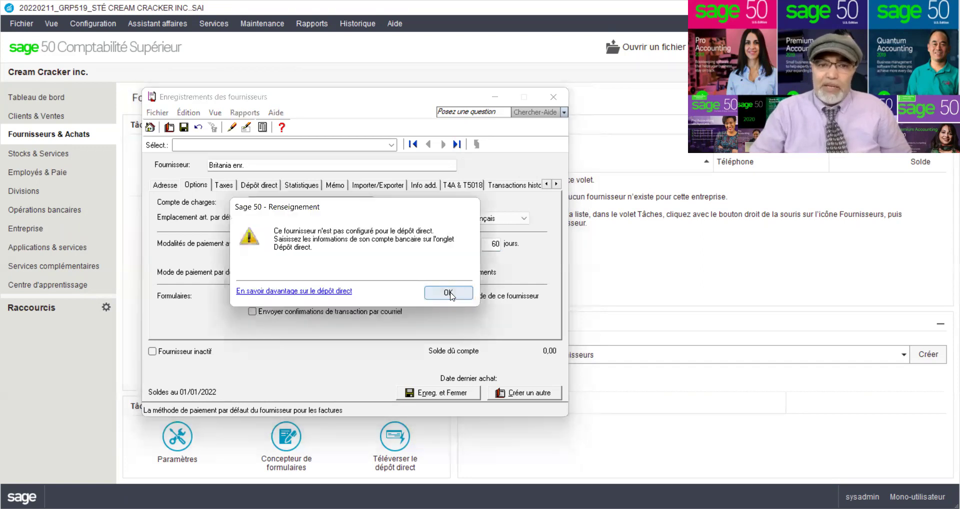
pyautogui.click(445, 293)
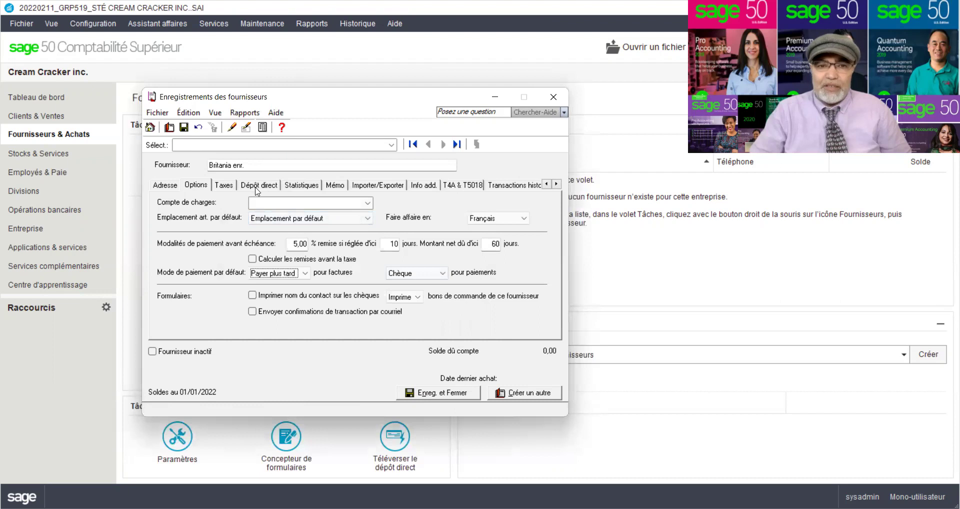
pyautogui.click(257, 189)
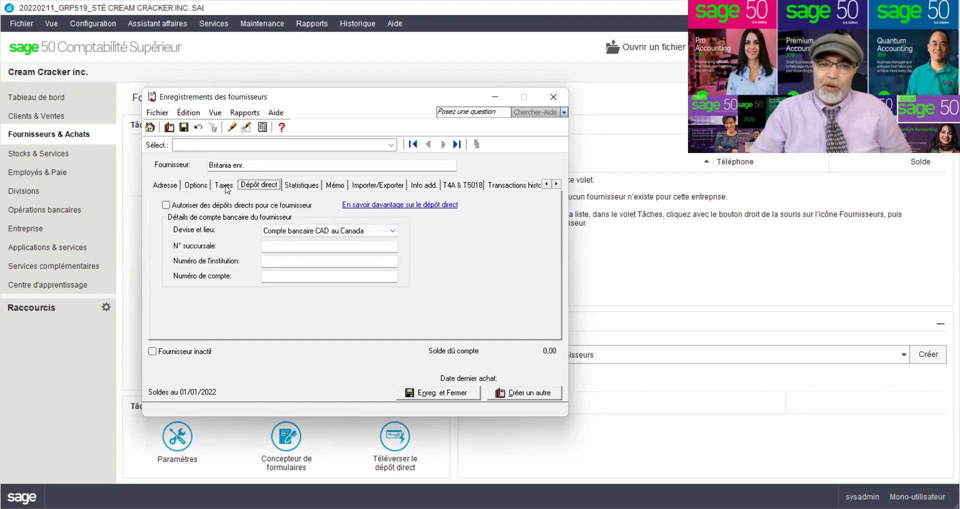
pyautogui.click(200, 189)
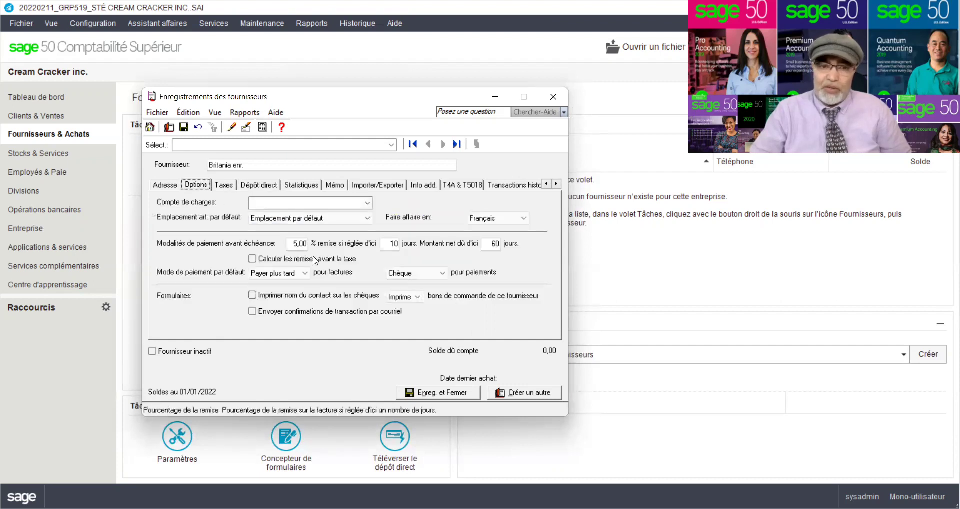
pyautogui.click(306, 274)
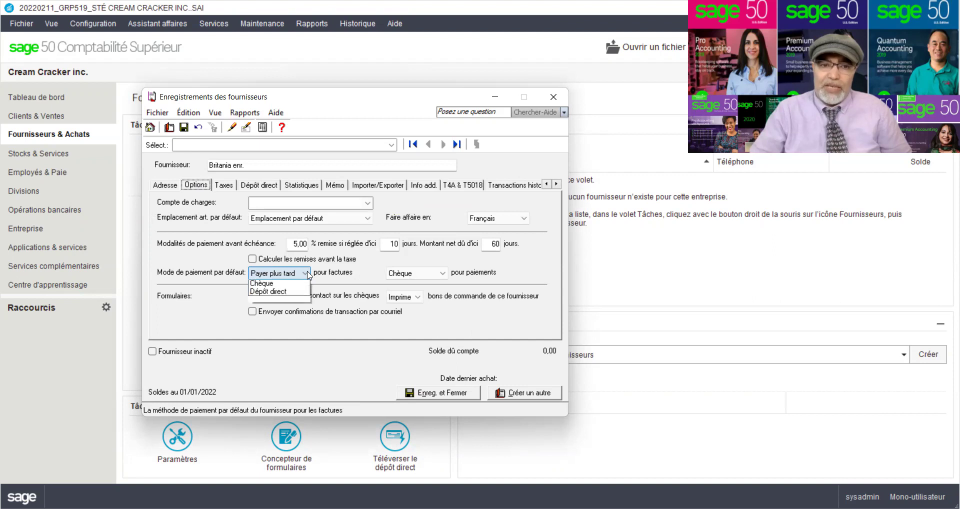
pyautogui.click(278, 293)
pyautogui.click(304, 273)
pyautogui.click(277, 301)
pyautogui.click(304, 274)
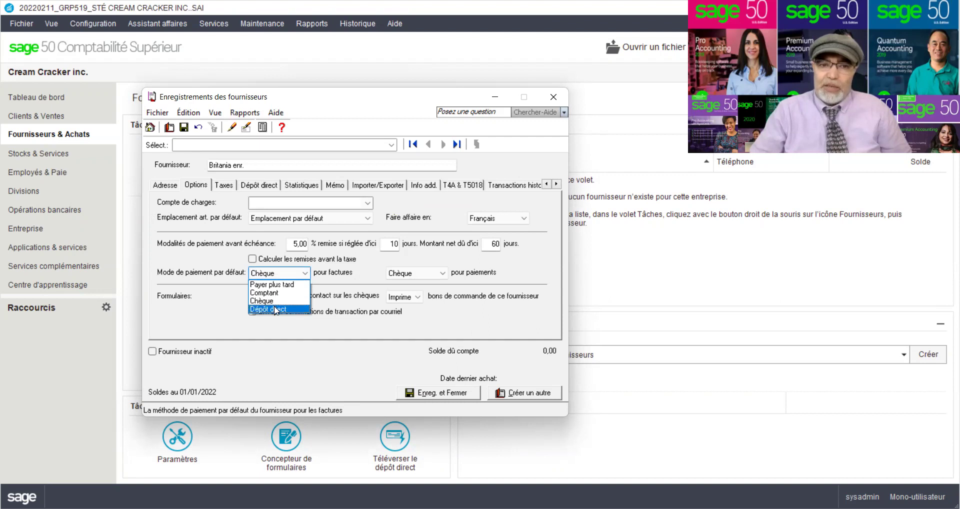
pyautogui.click(275, 310)
pyautogui.click(443, 293)
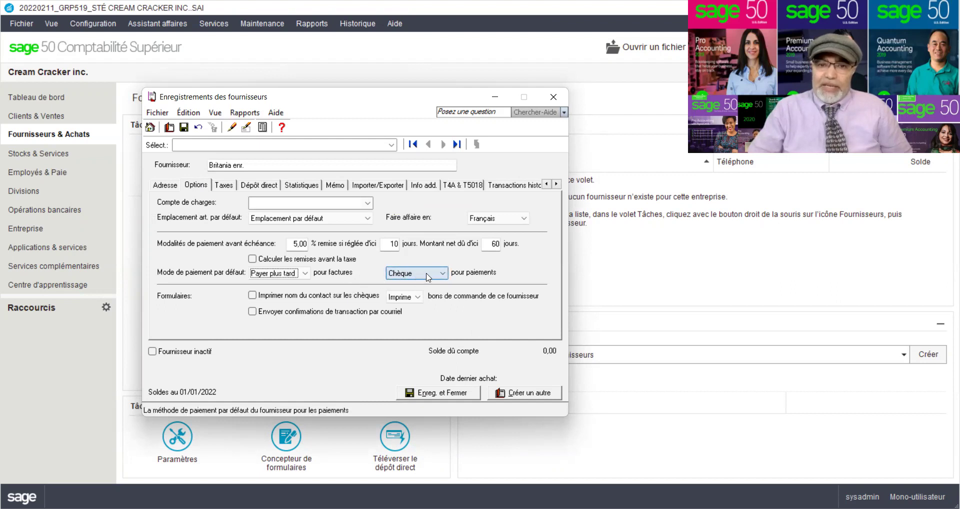
pyautogui.click(444, 275)
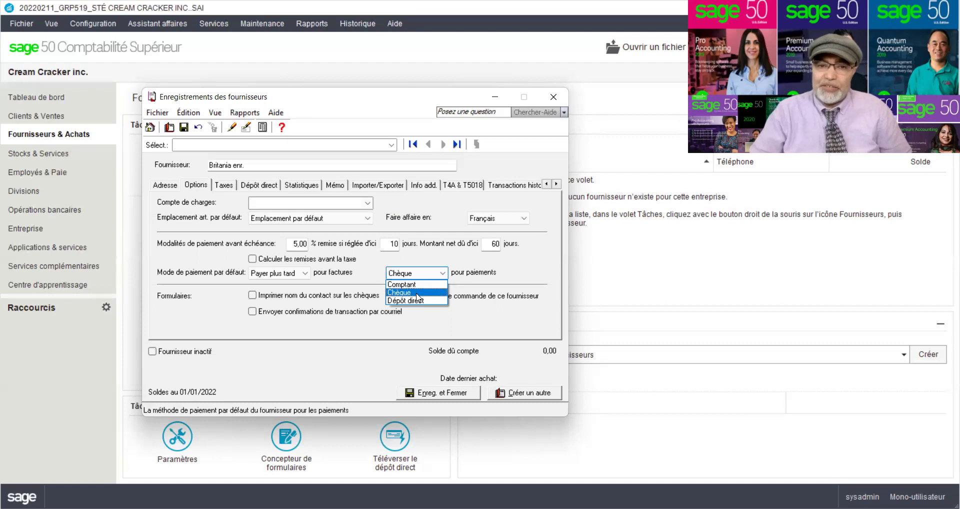
pyautogui.click(417, 293)
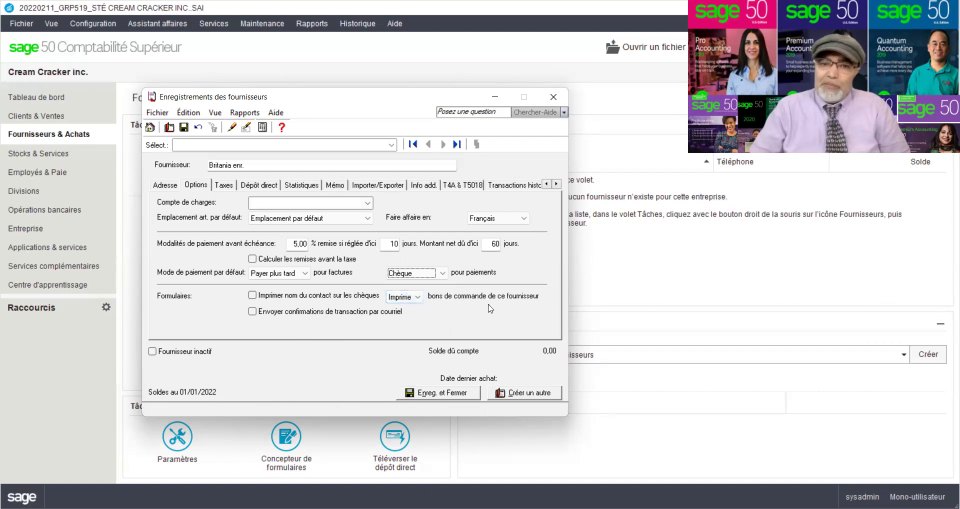
pyautogui.click(418, 297)
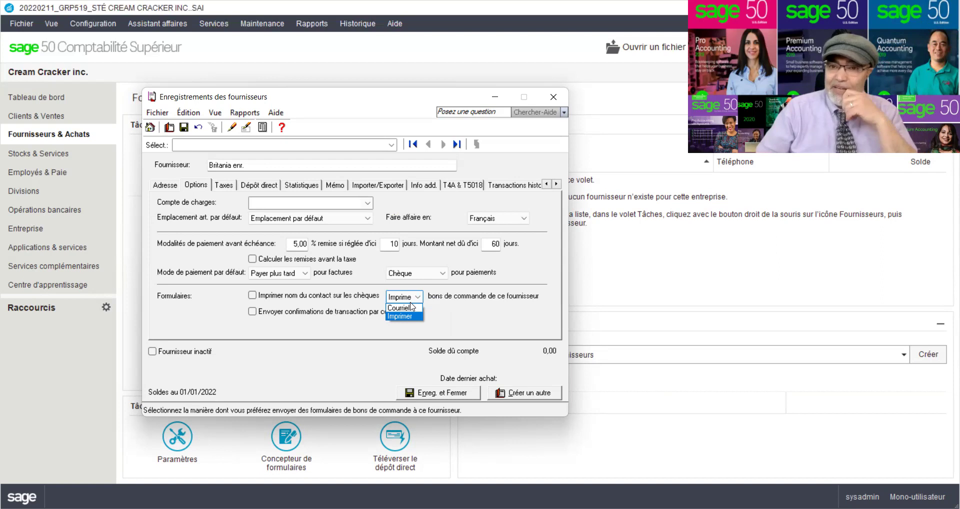
pyautogui.click(446, 307)
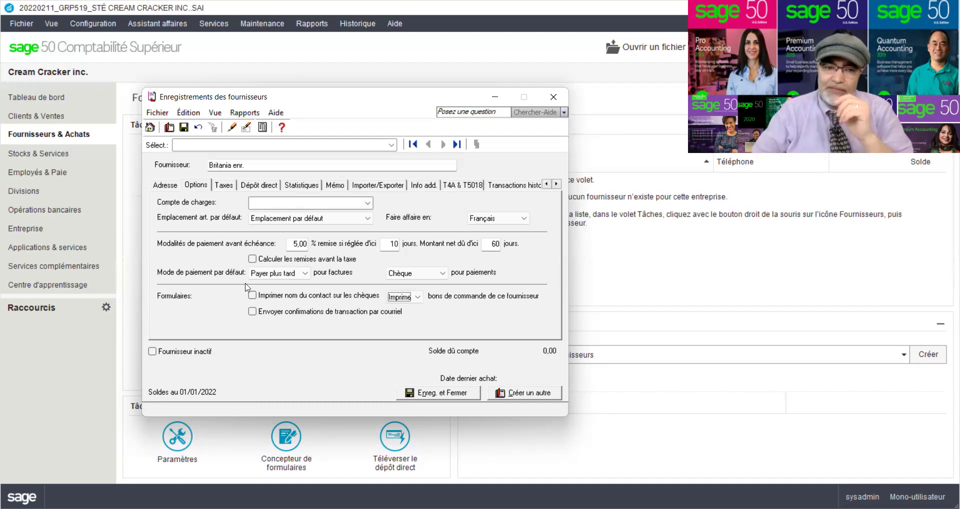
pyautogui.click(152, 352)
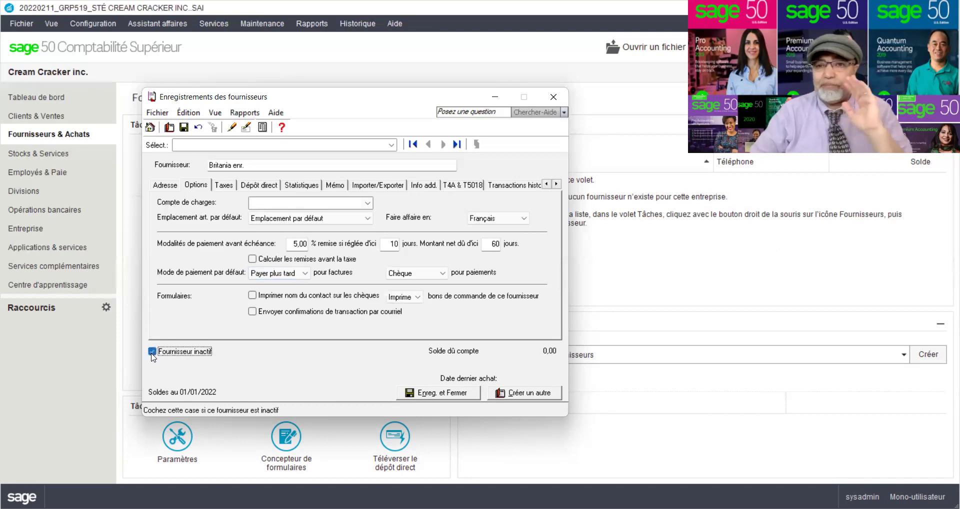
pyautogui.click(152, 353)
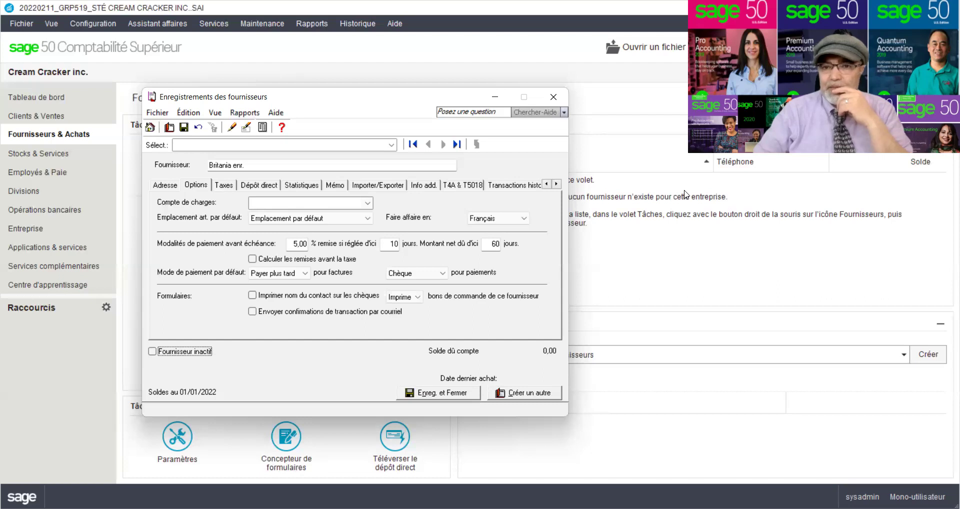
pyautogui.click(685, 194)
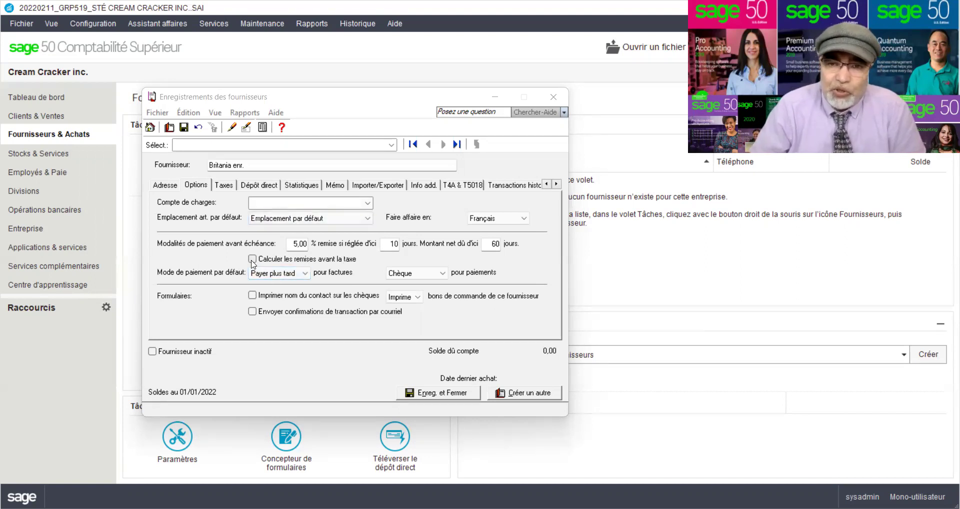
# - Enable 'Calculer les remises avant la taxe' and show Britania enr.'s purchase statistics
pyautogui.click(253, 260)
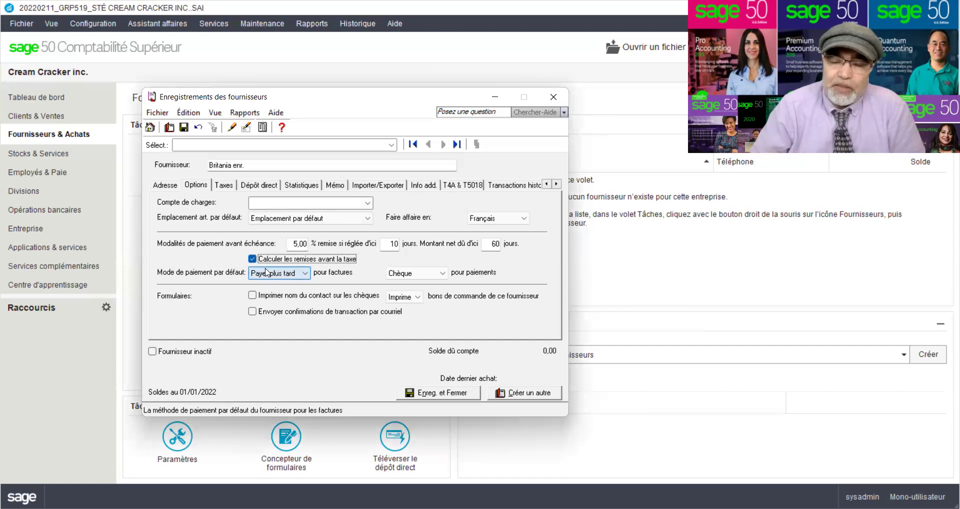
pyautogui.click(304, 186)
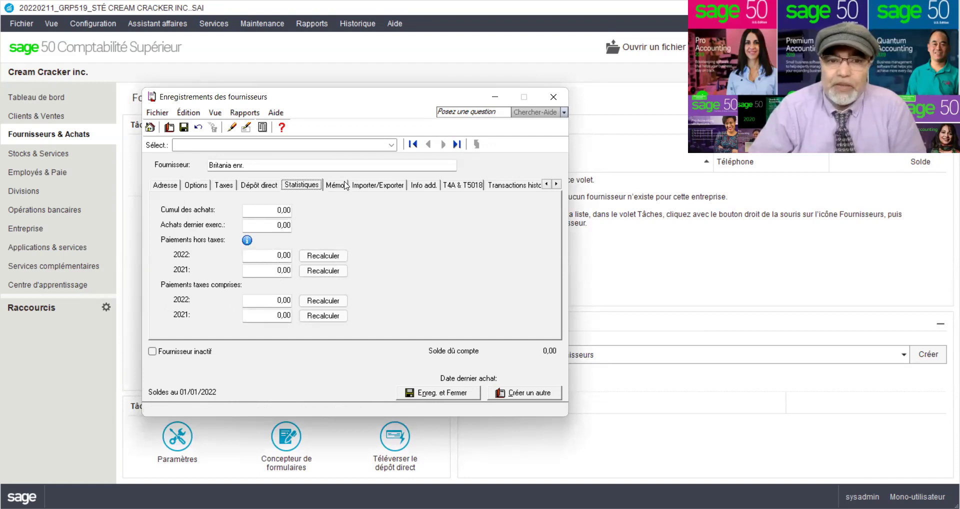
# - Check the Info add. fields, including Champ1, then show the T4A & T5018 settings
pyautogui.click(422, 189)
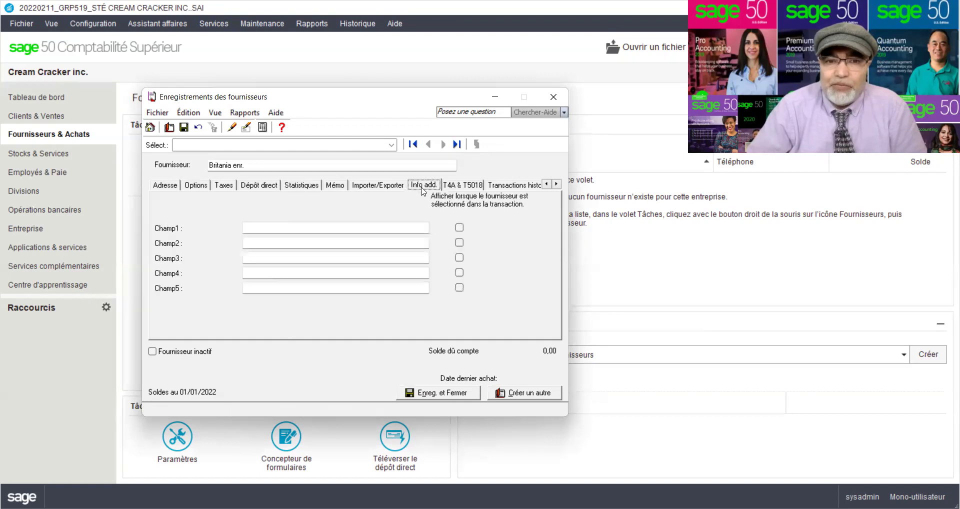
pyautogui.click(264, 228)
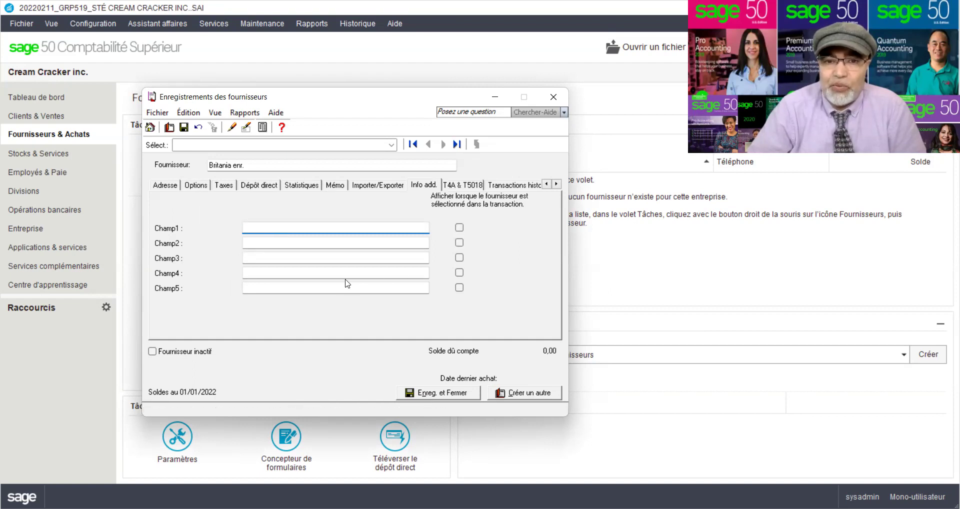
pyautogui.click(458, 186)
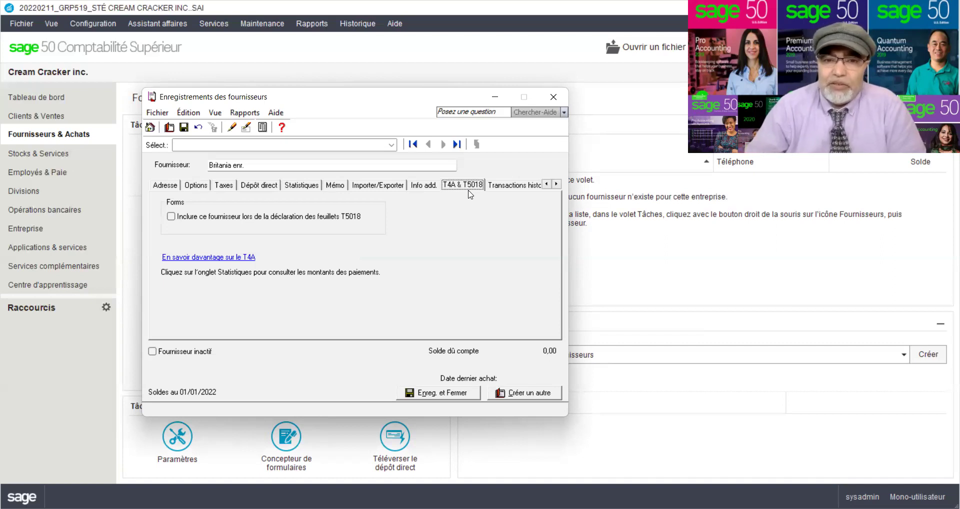
# - Show the Transactions historiques section and save Britania enr. as a new supplier
pyautogui.click(557, 185)
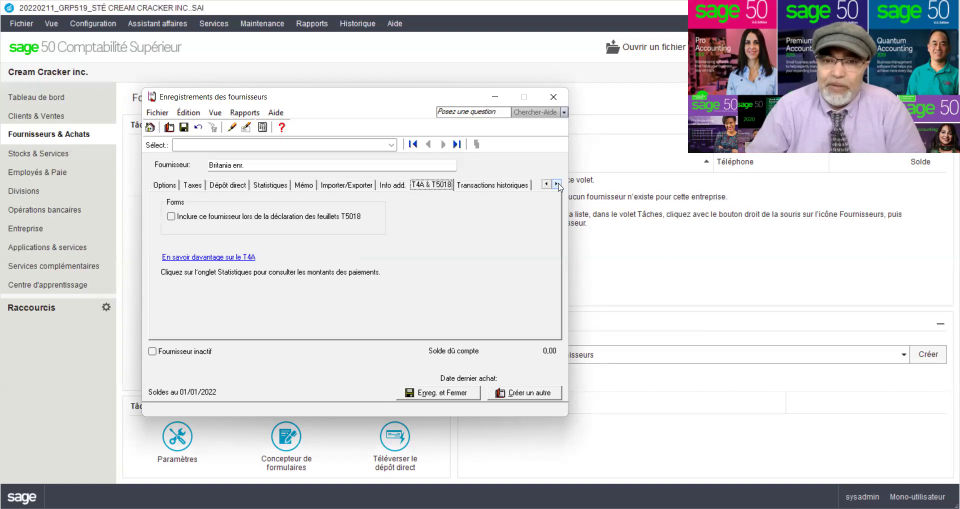
pyautogui.click(509, 189)
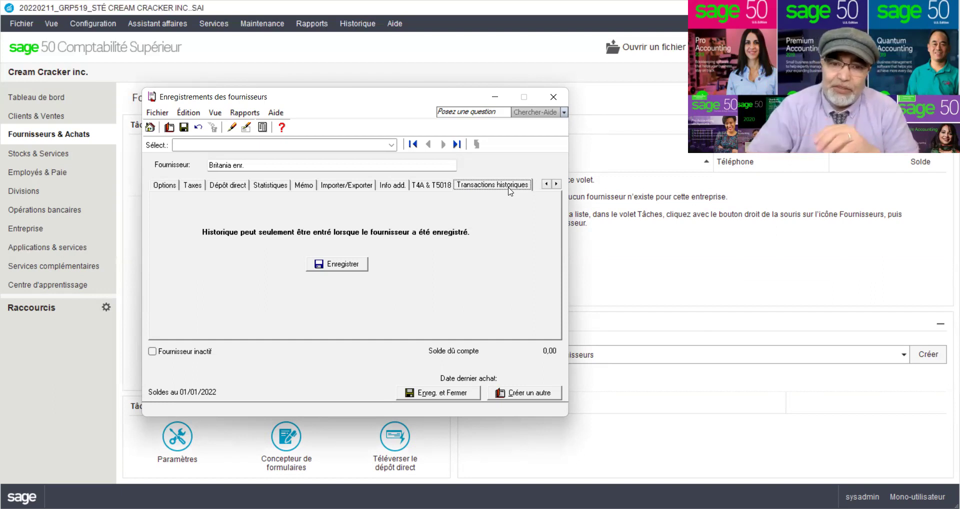
pyautogui.click(368, 263)
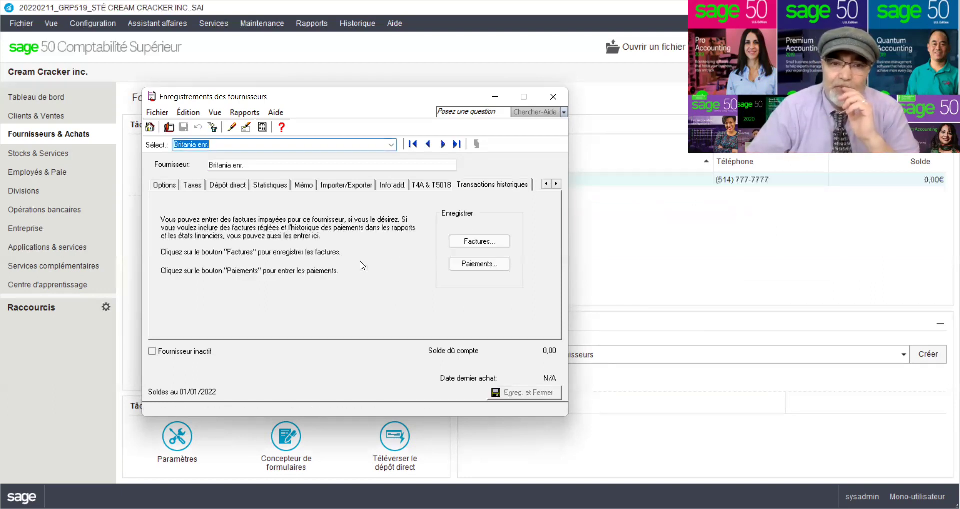
# - Close the invoice history without adding invoices and close the supplier window
pyautogui.click(468, 240)
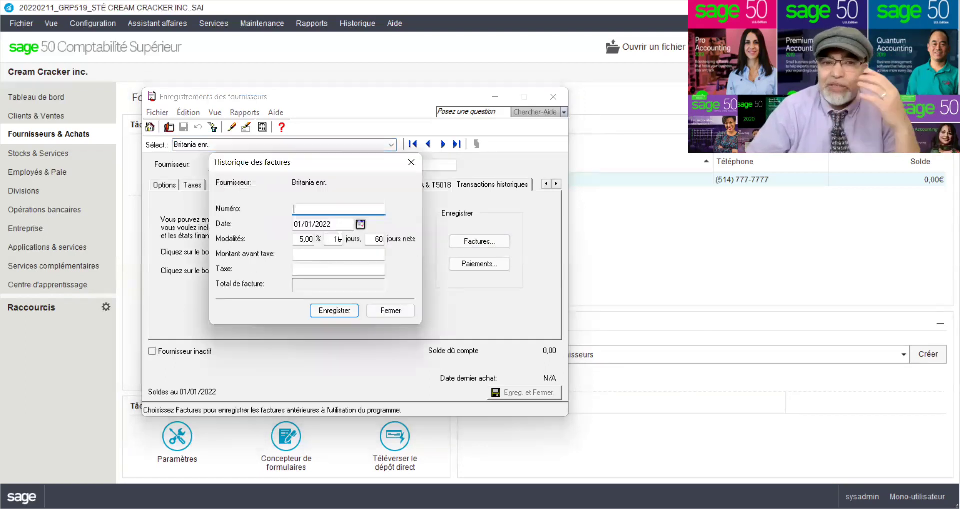
pyautogui.click(390, 314)
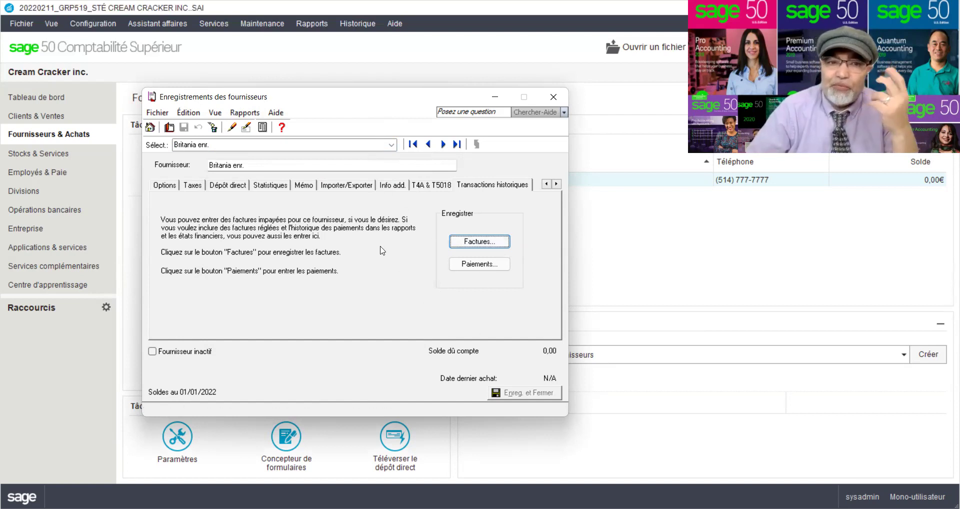
pyautogui.click(553, 98)
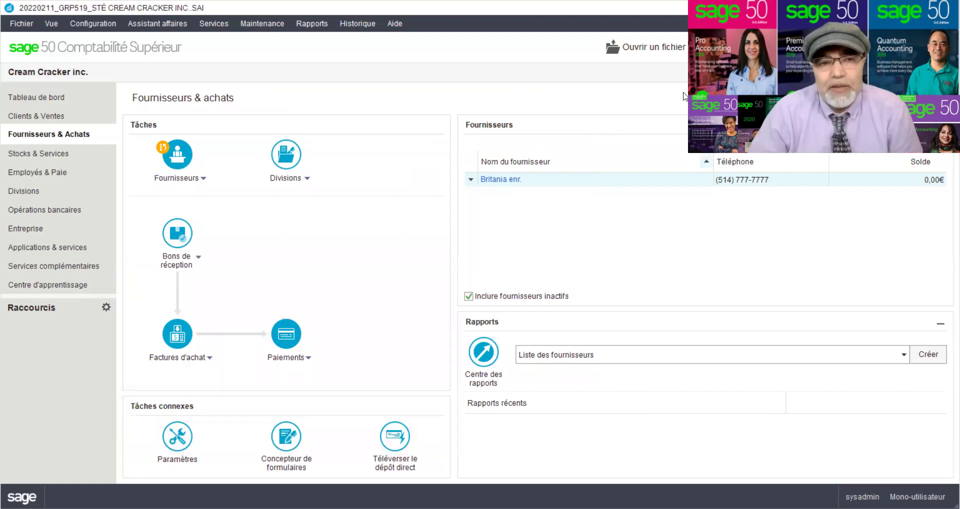
# - Open Configuration > Paramètres and expand the Général (comptes) and Entreprise groups
pyautogui.click(92, 24)
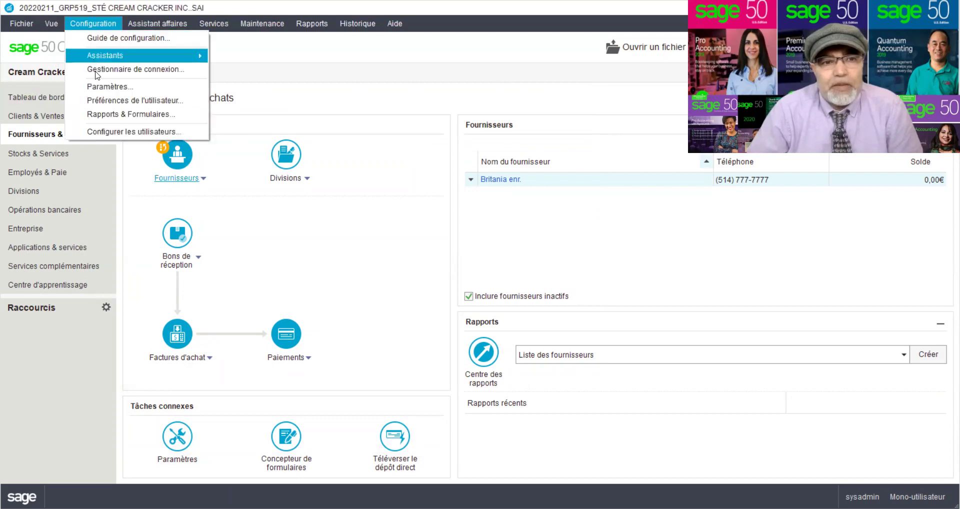
pyautogui.click(100, 88)
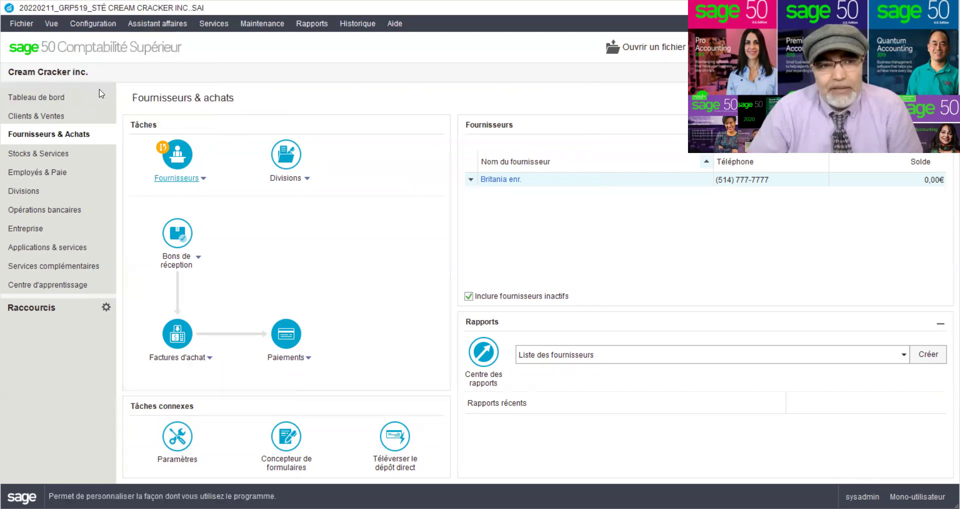
pyautogui.click(31, 65)
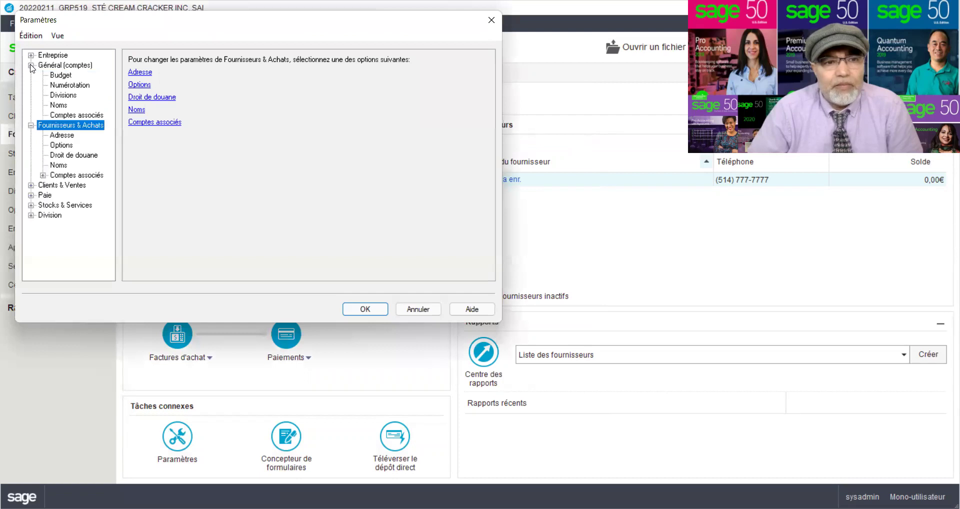
pyautogui.click(31, 55)
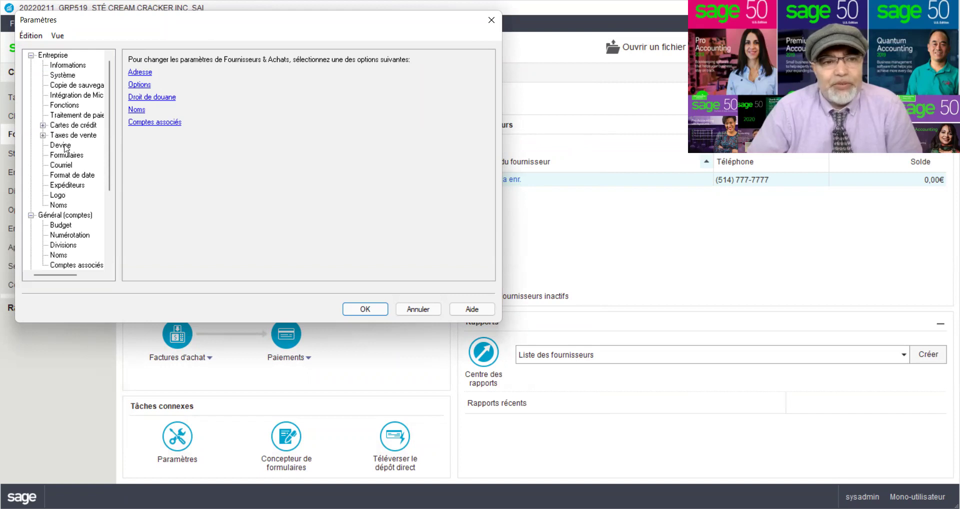
# - Replace the € symbol with $ in the Devise settings and apply
pyautogui.click(64, 146)
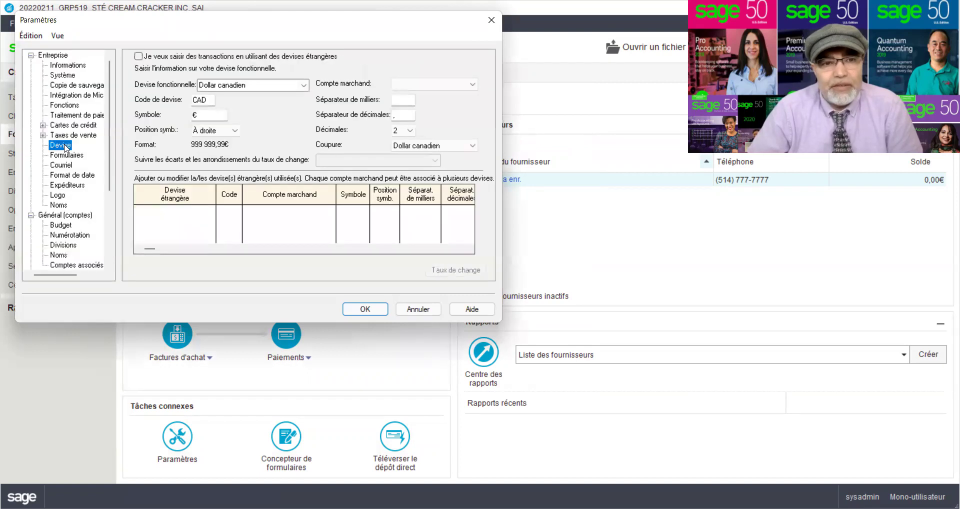
pyautogui.moveTo(210, 115); pyautogui.dragTo(193, 116)
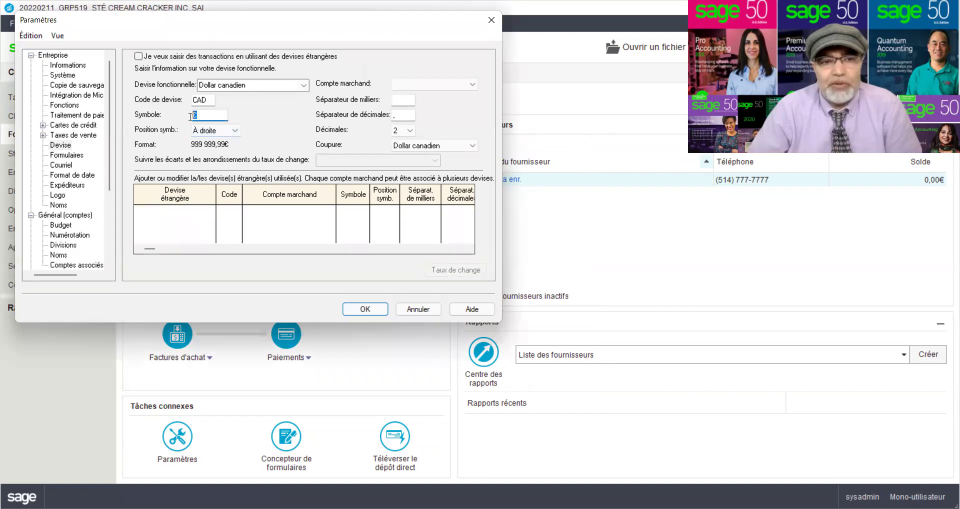
pyautogui.write('$')
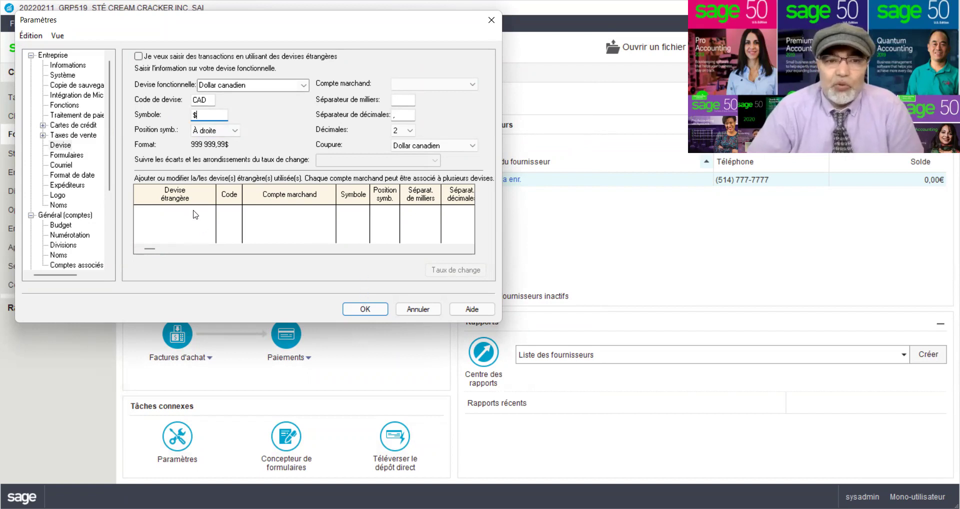
pyautogui.click(365, 309)
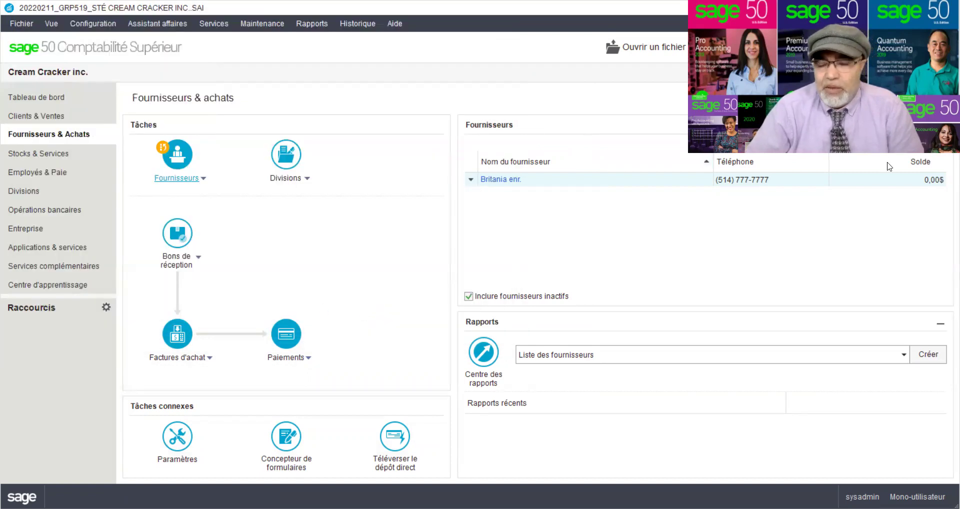